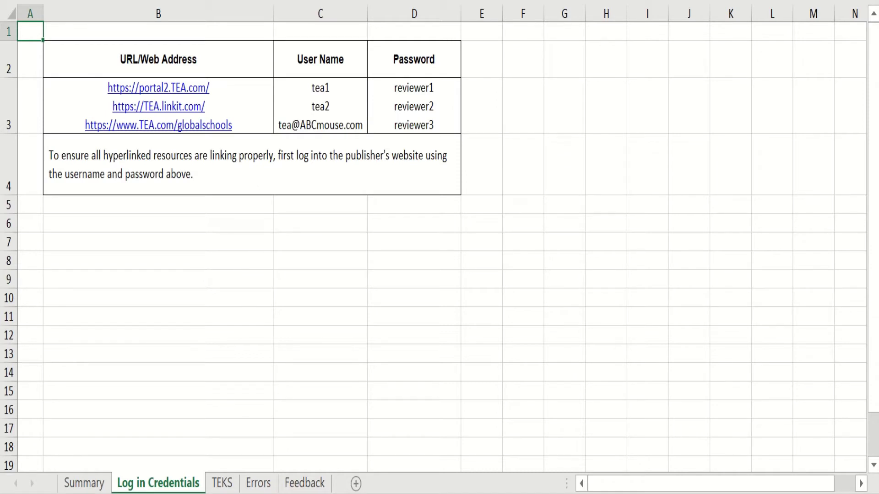
- Look through the TEKS, Errors and Feedback sheets, and review the Summary sheet from its status section through the overall comments
click(222, 483)
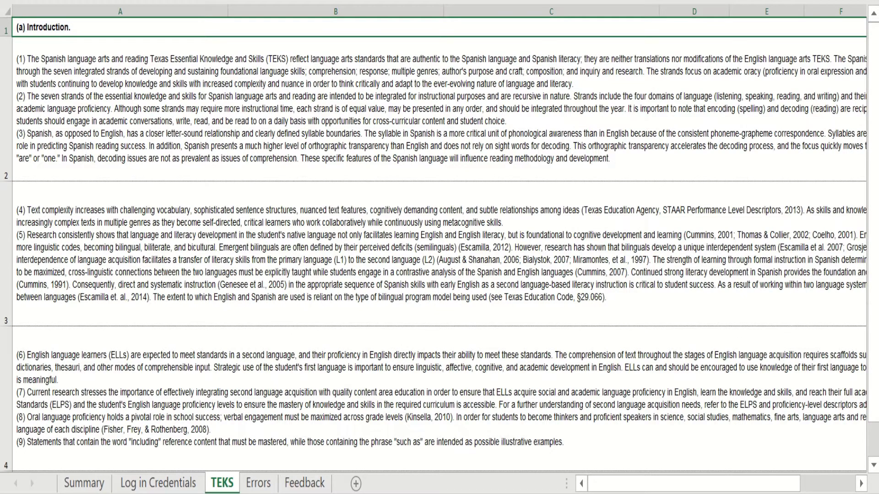
key(Page_Down)
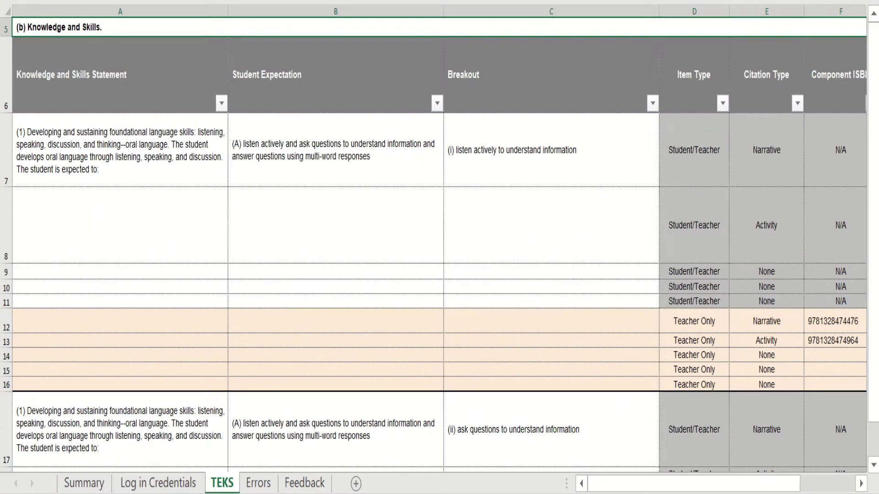
key(Right)
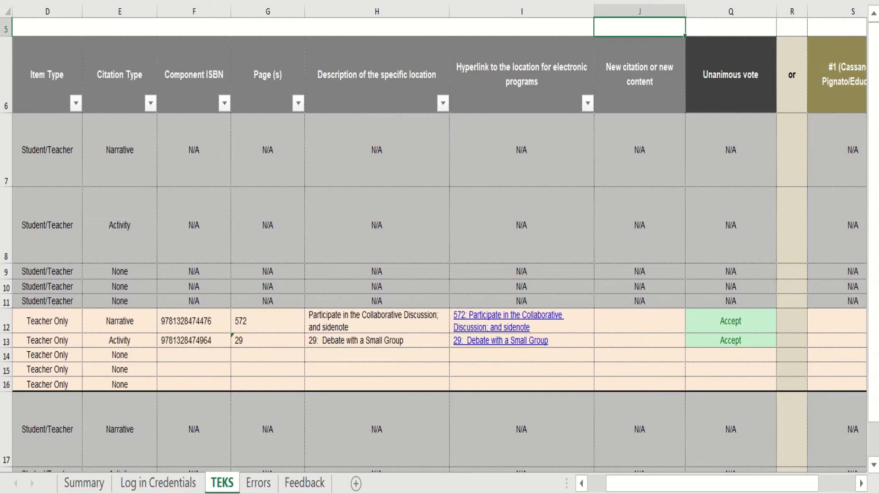
click(258, 483)
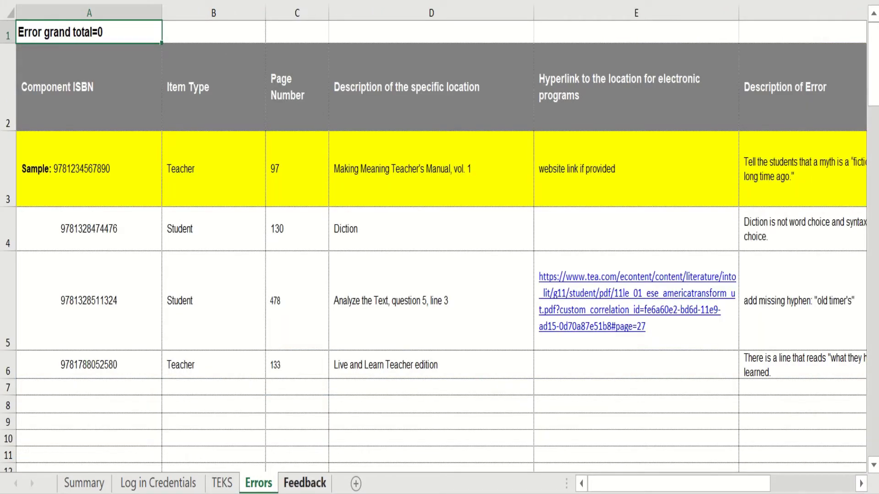
click(304, 483)
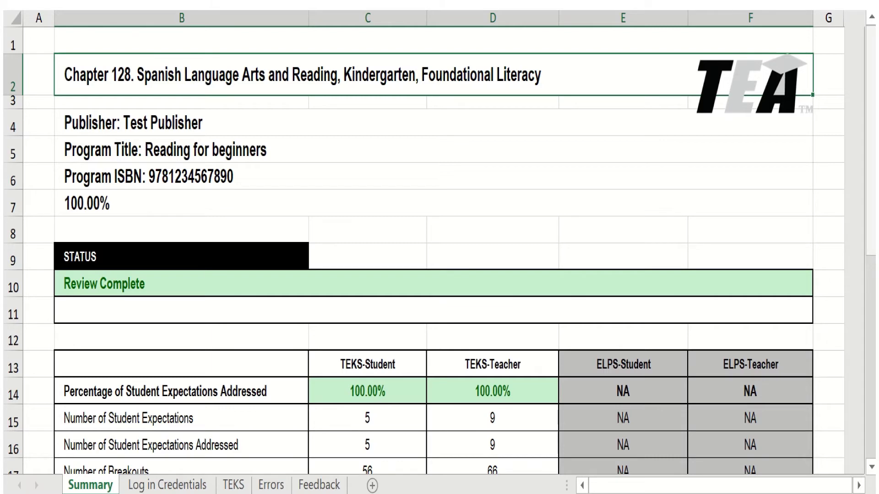
drag(870, 87, 870, 181)
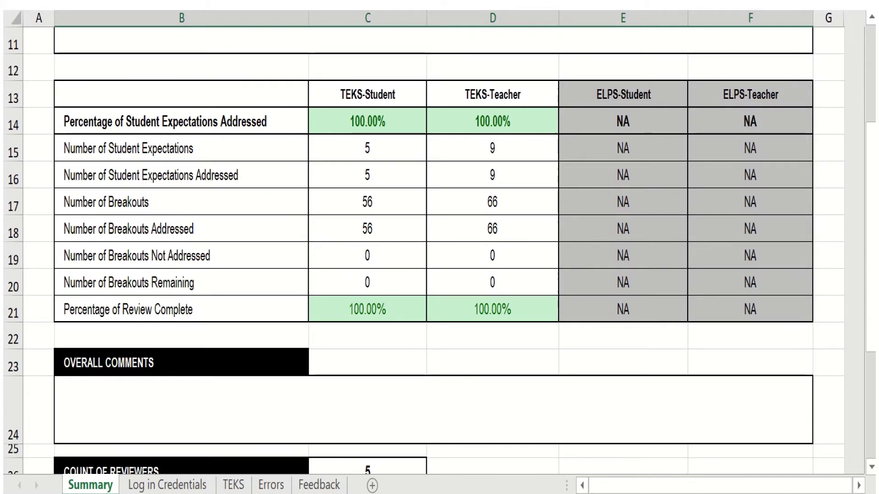
drag(871, 176, 871, 279)
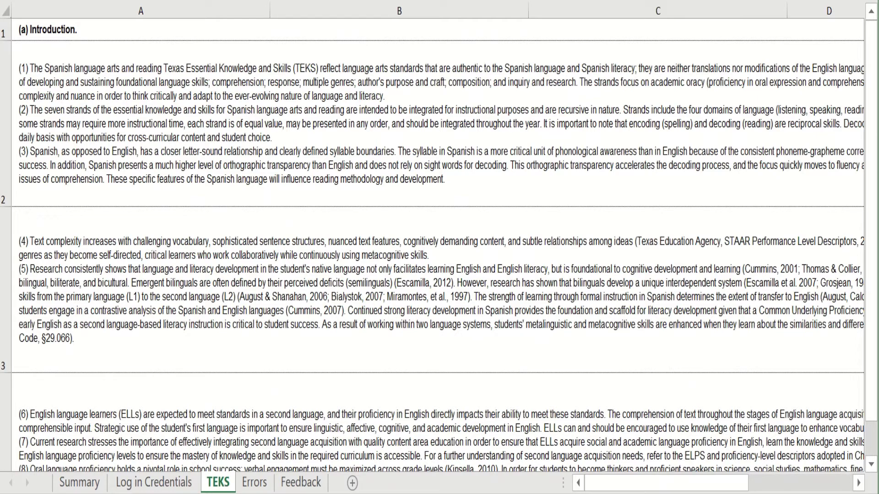
- Go through the Knowledge and Skills Statement, Student Expectation and Breakout headers in row 6 of the TEKS sheet
scroll(432, 245, down, 2)
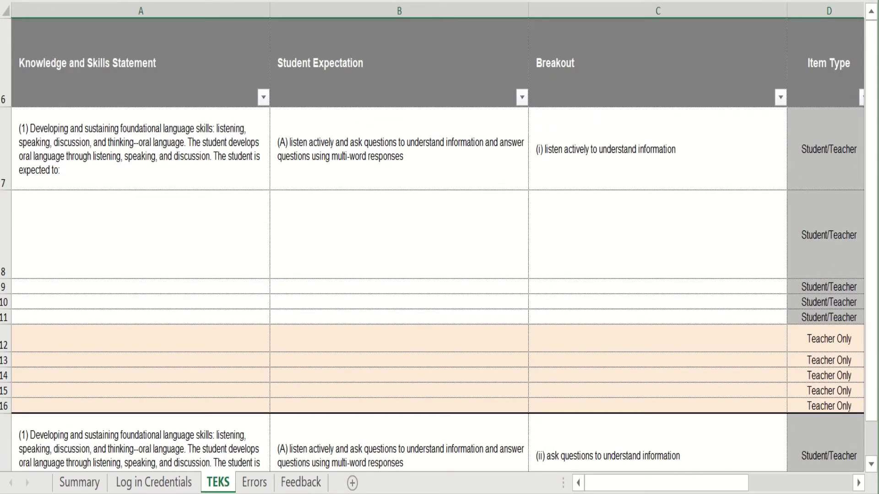
click(101, 63)
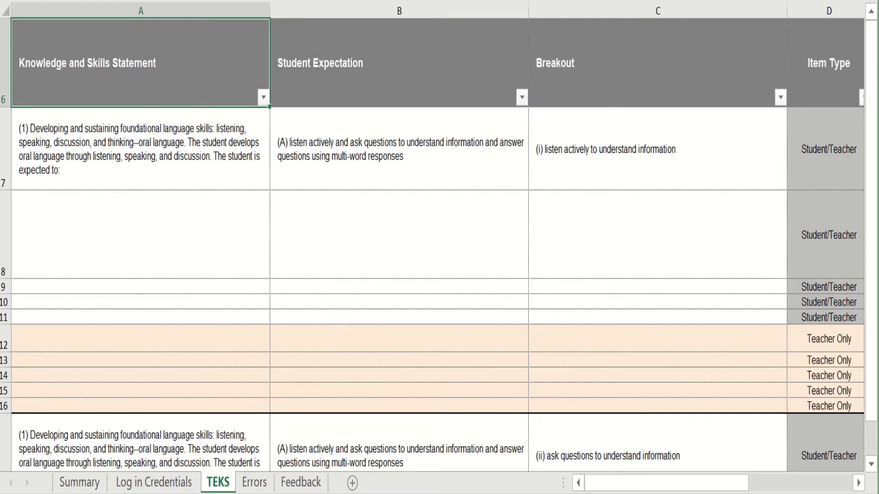
click(399, 63)
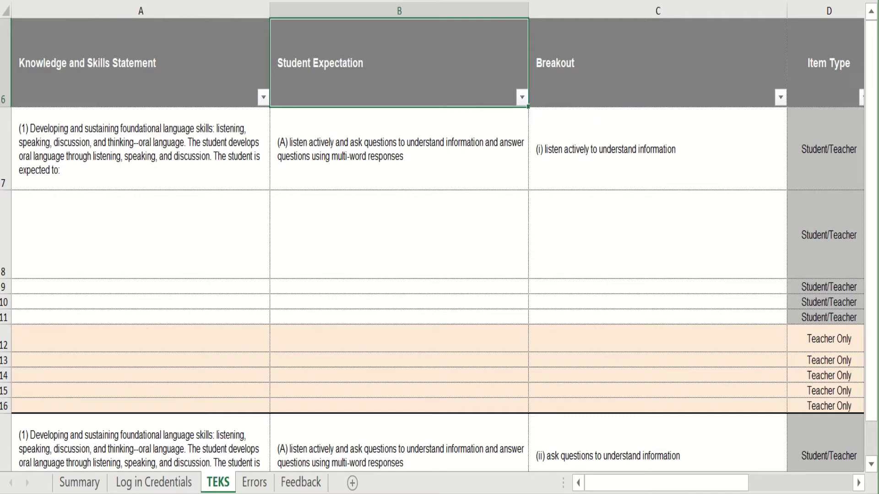
click(657, 63)
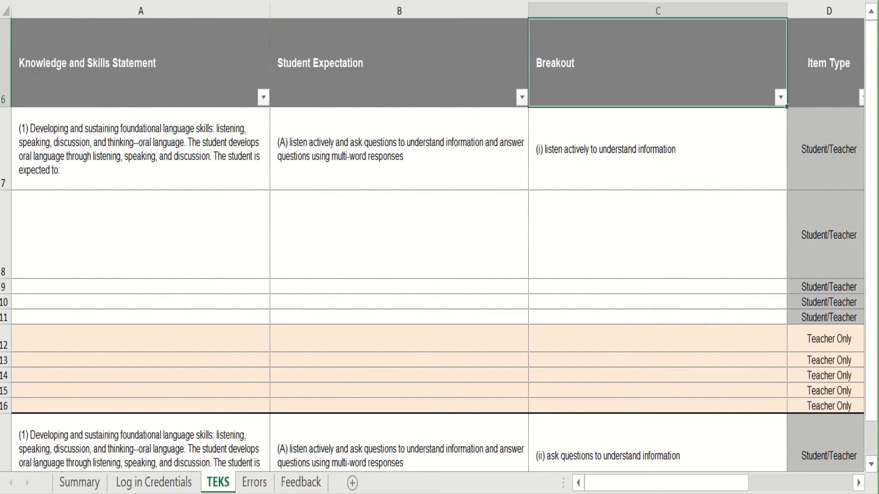
- Highlight the Item Type column, the Citation Type column, and the Teacher Only citation details in F12:I16
click(859, 483)
click(859, 483)
click(858, 483)
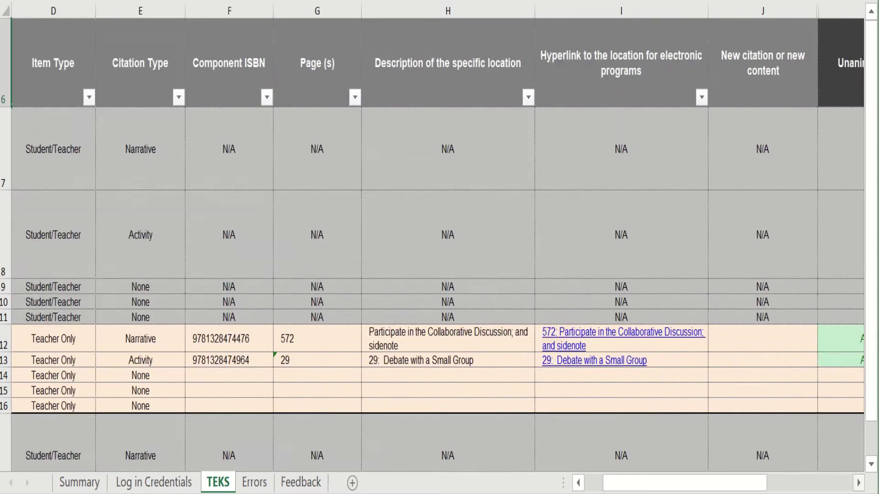
click(53, 10)
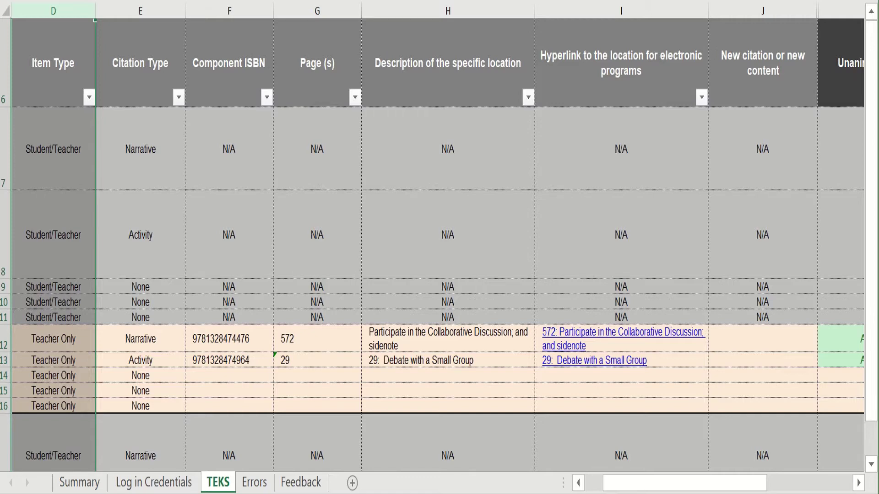
click(140, 10)
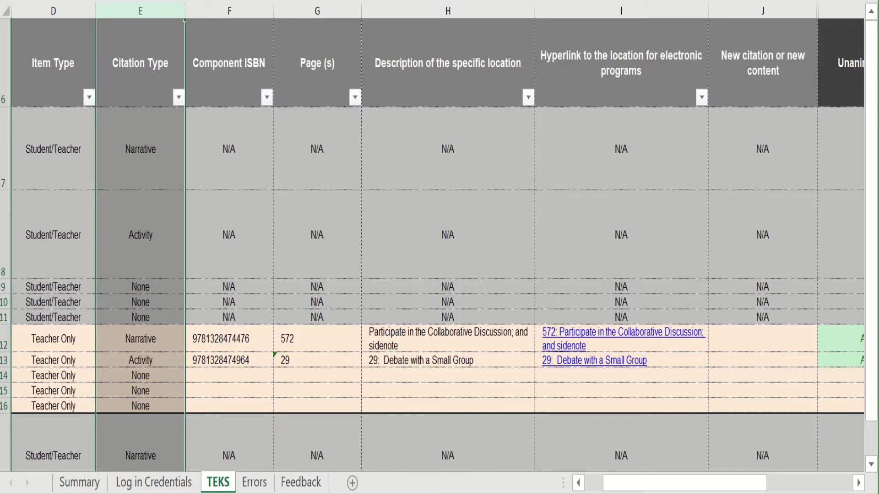
click(229, 10)
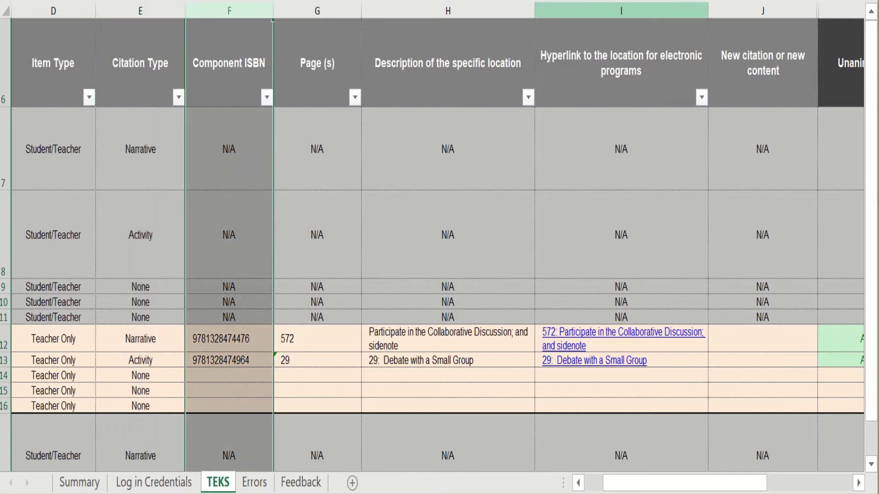
shift+click(621, 11)
drag(229, 338, 621, 406)
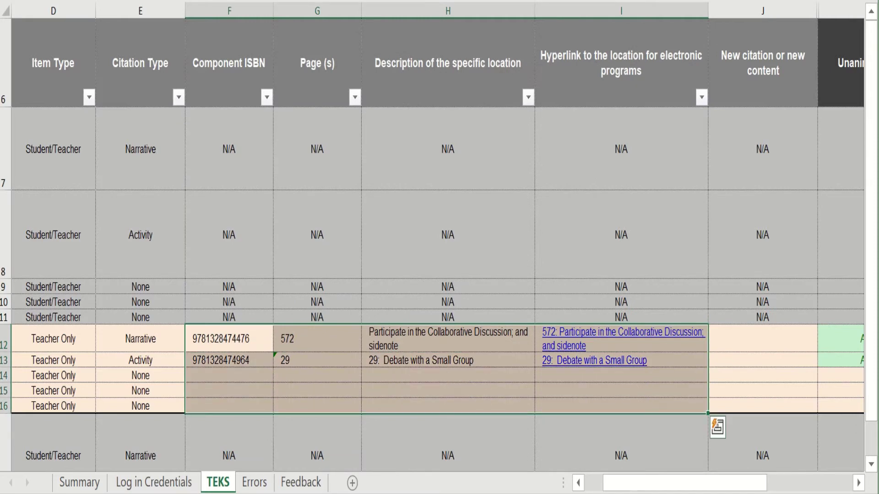
- Go through row 12's Component ISBN, page, description, hyperlink and new citation cells one at a time
click(229, 339)
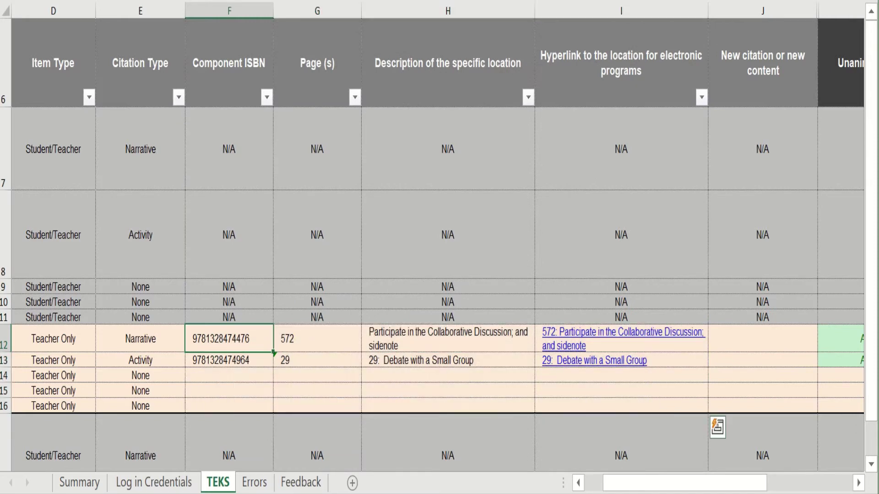
click(317, 338)
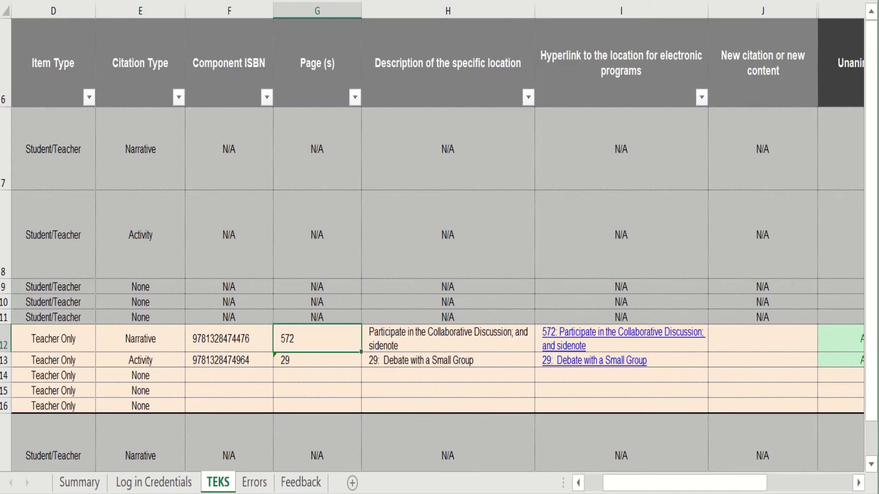
click(447, 338)
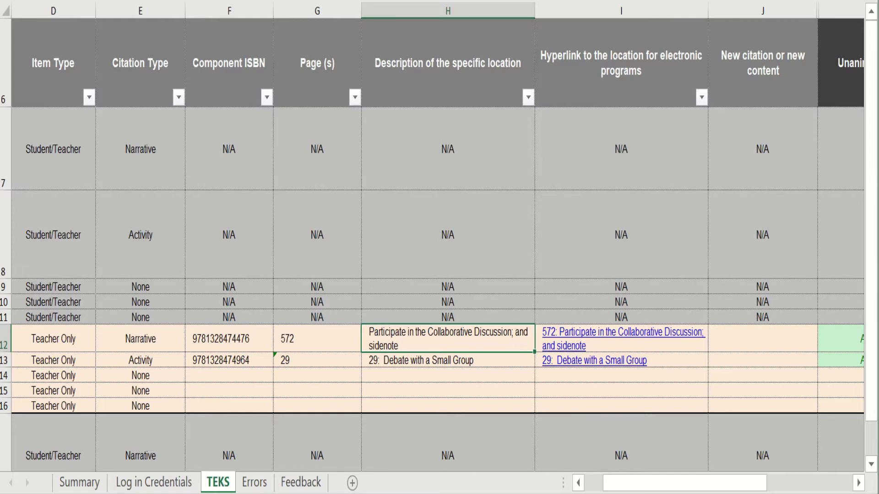
click(621, 338)
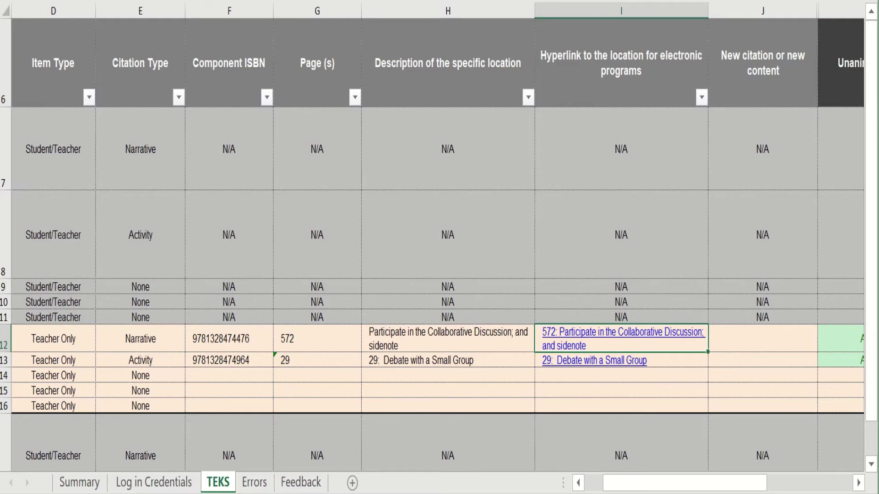
click(762, 338)
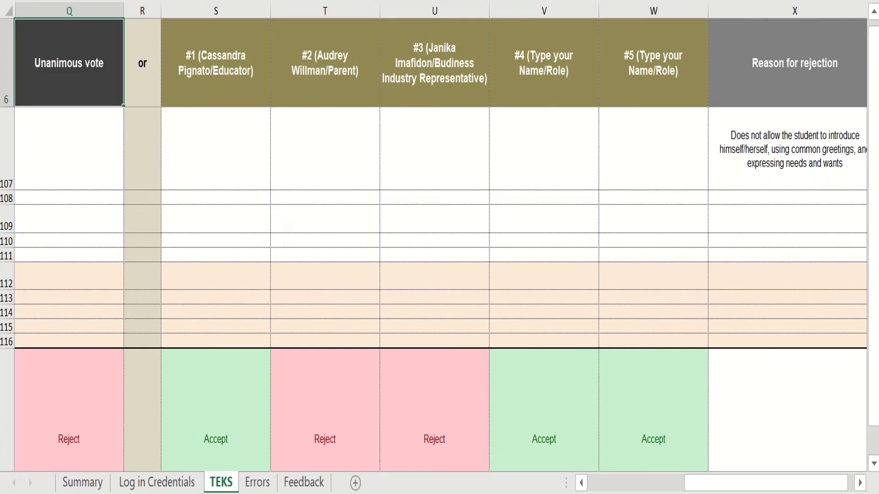
- Highlight the voting headers Q6:W6 and Reason for rejection, plus the Student/Teacher rows 107–111 and Teacher Only rows 112–116
drag(69, 62, 653, 62)
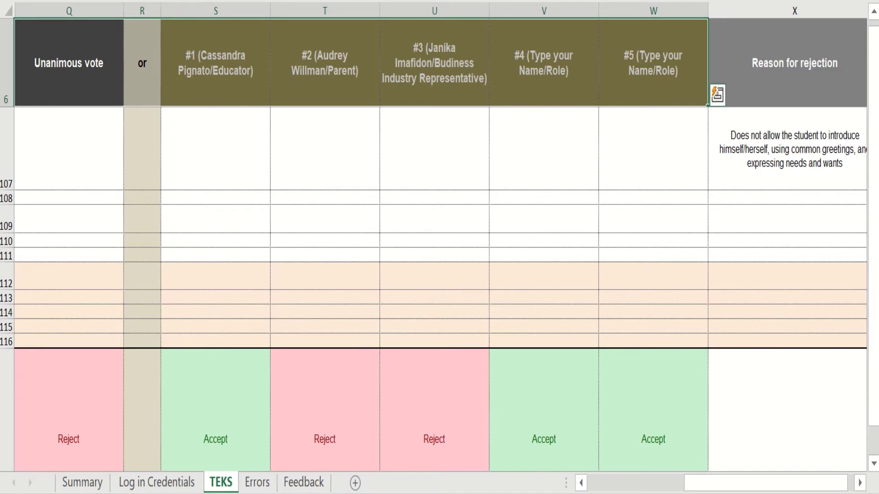
click(794, 63)
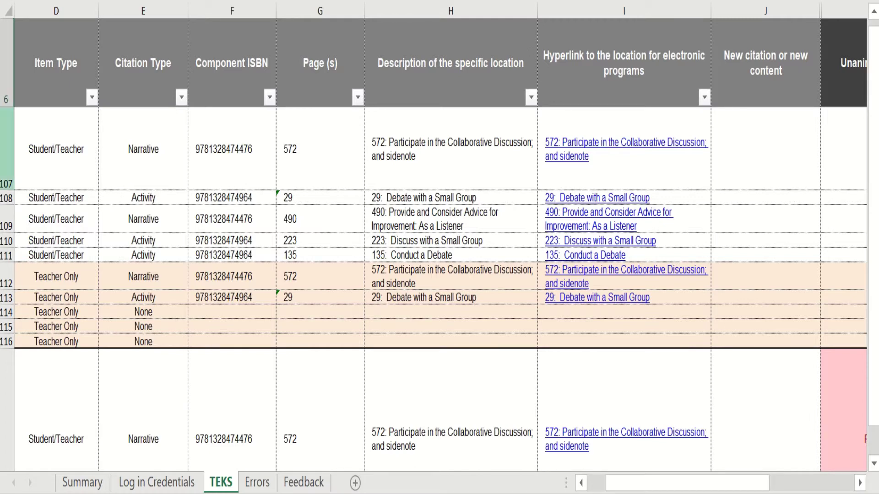
drag(7, 151, 10, 262)
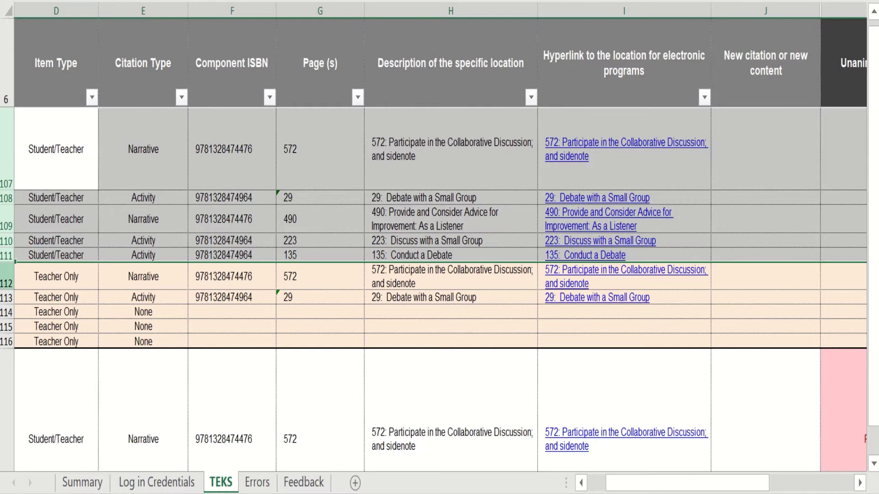
drag(6, 277, 6, 341)
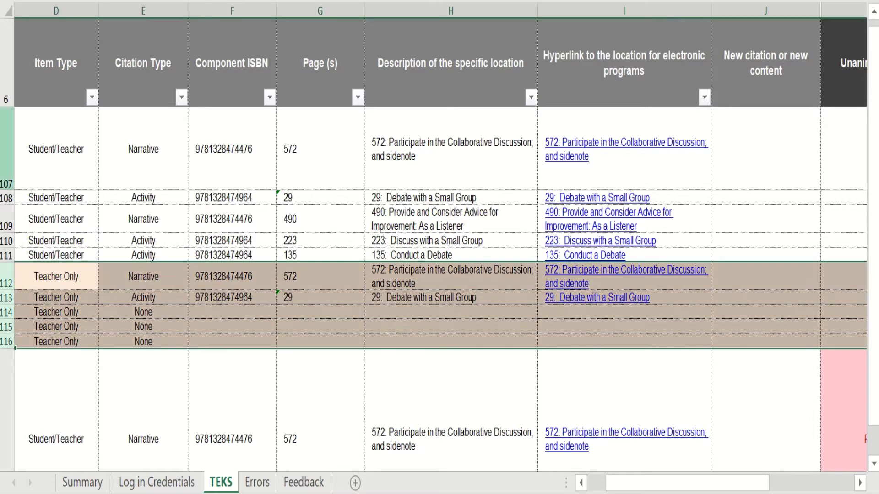
- Set the Unanimous vote for the narrative citation in row 107 to Accept
click(6, 149)
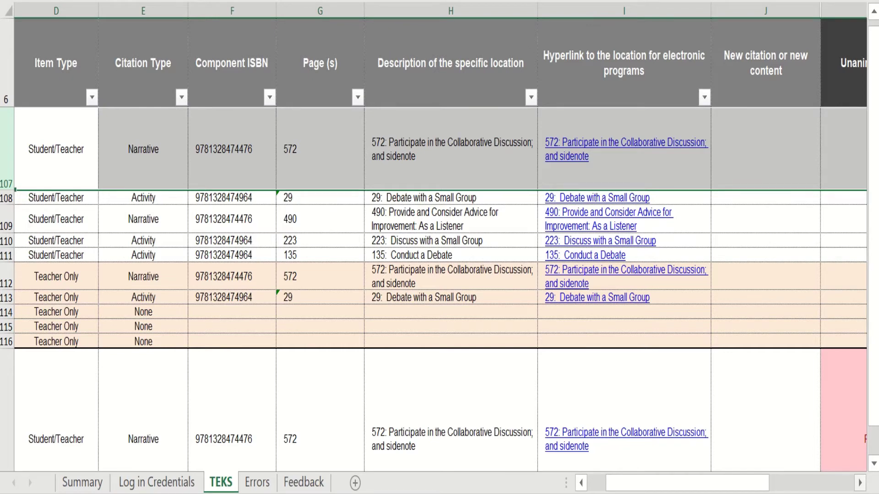
click(859, 482)
click(790, 149)
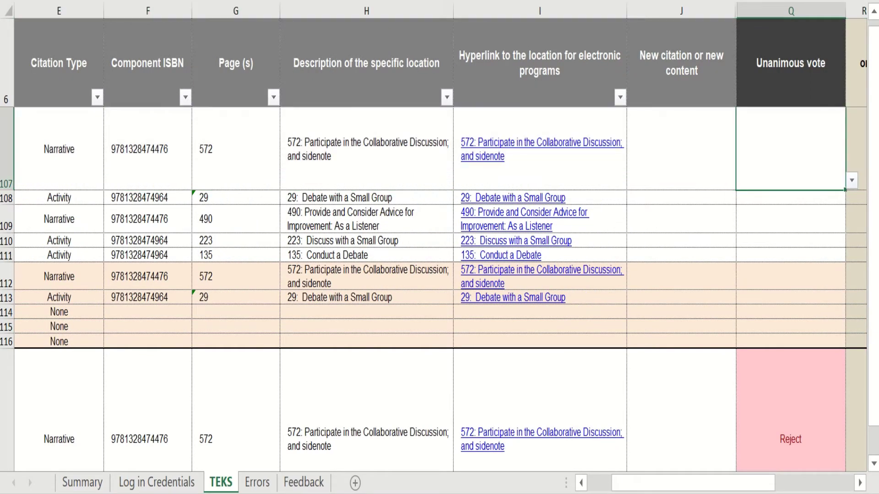
key(alt+Down)
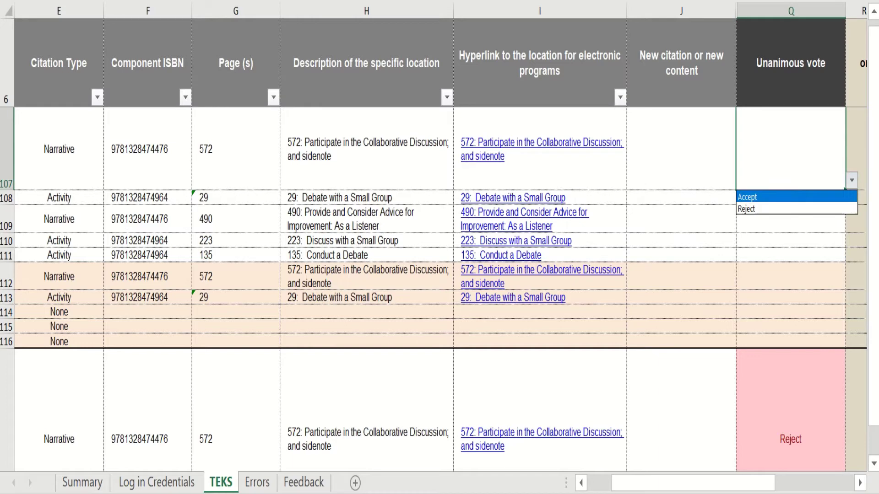
key(Return)
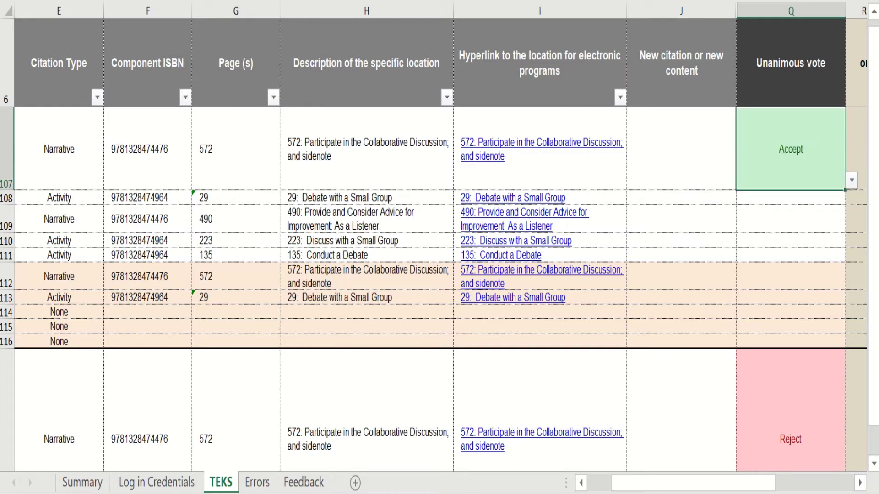
- Set reviewer #1's individual vote for the activity citation in row 108 to Accept
click(581, 483)
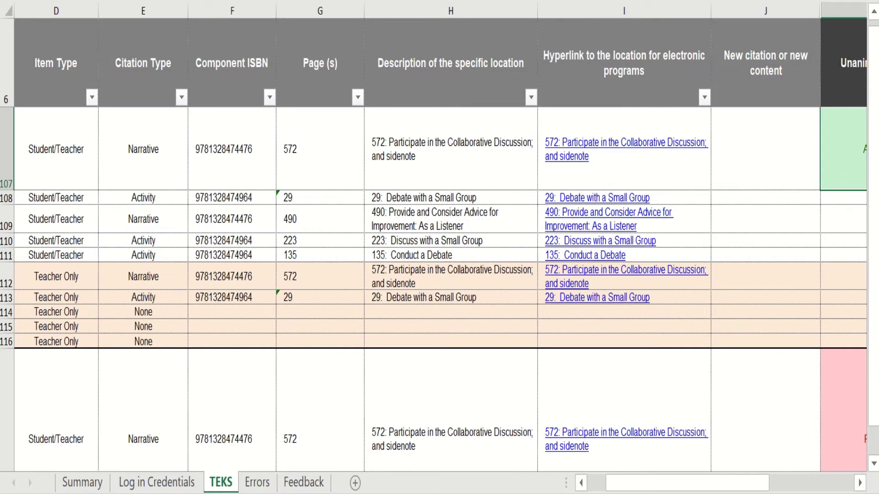
click(7, 199)
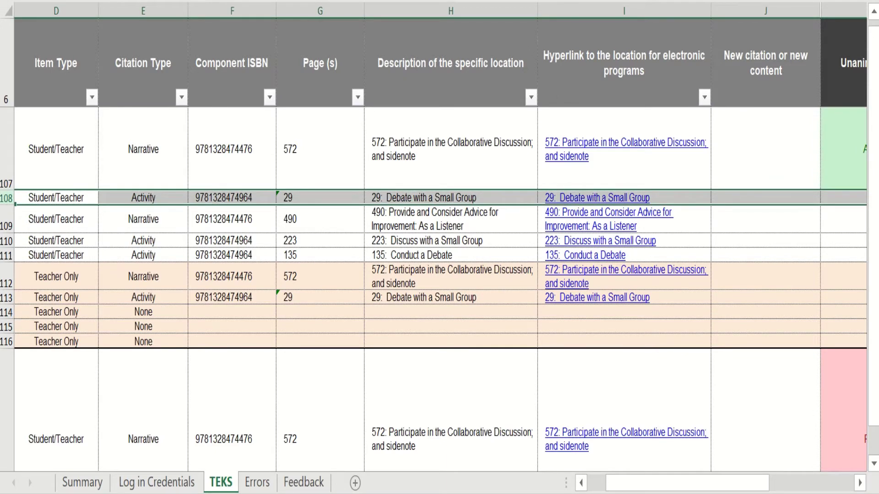
click(860, 483)
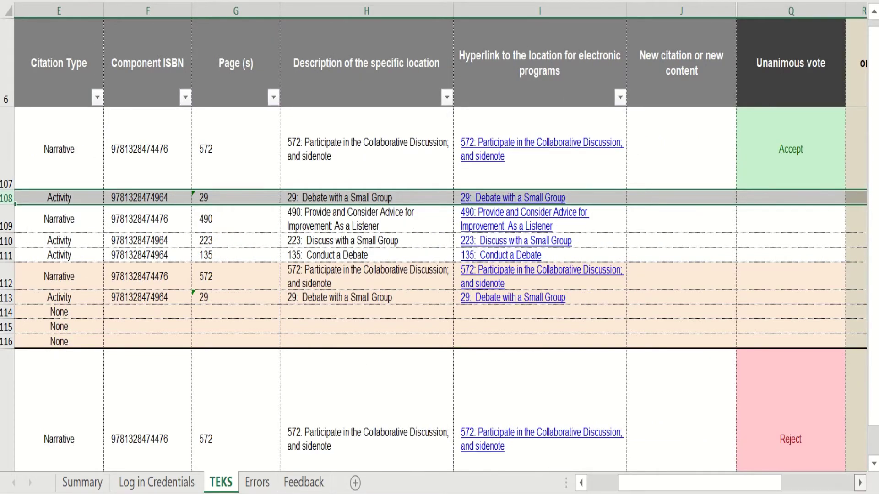
click(859, 483)
click(860, 482)
click(860, 483)
click(860, 483)
click(860, 483)
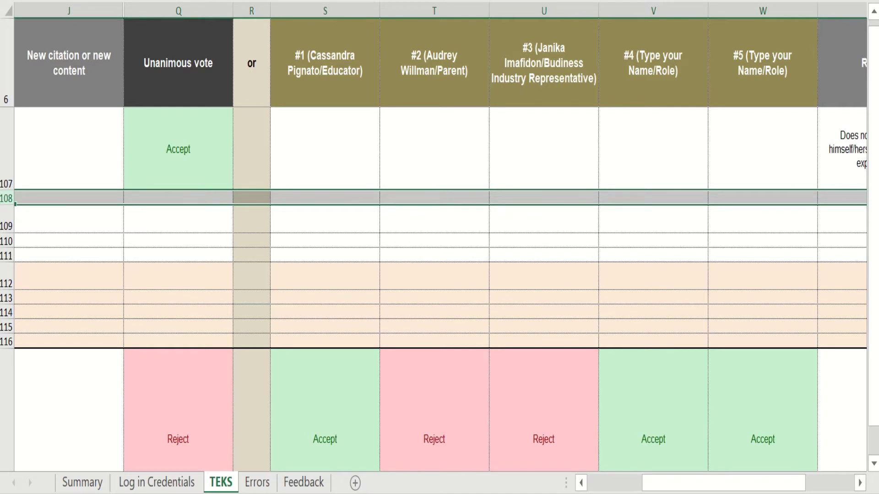
click(325, 198)
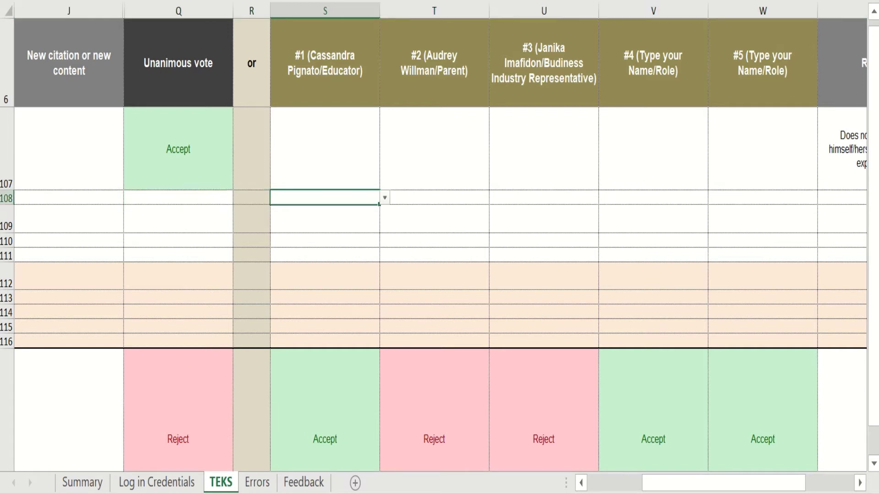
click(385, 198)
click(325, 211)
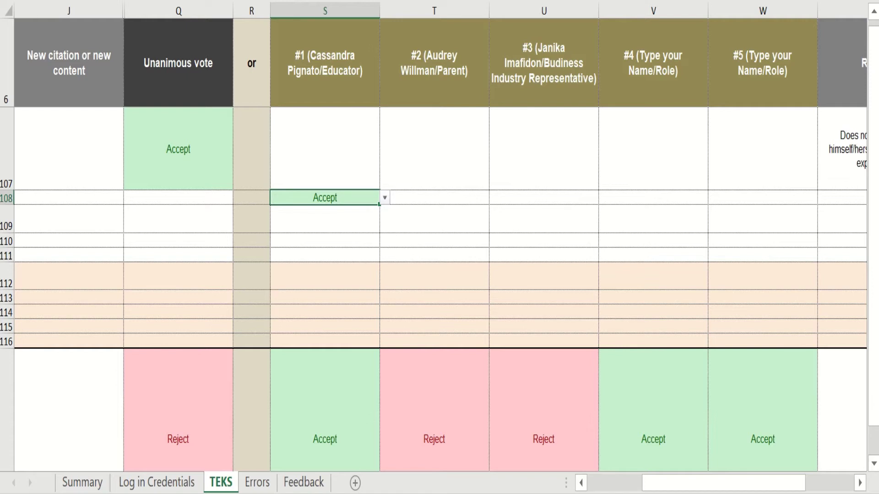
- Set the individual votes on the activity citation in row 108 to Reject for reviewer #2 and Accept for reviewer #3
click(434, 198)
click(494, 197)
click(394, 220)
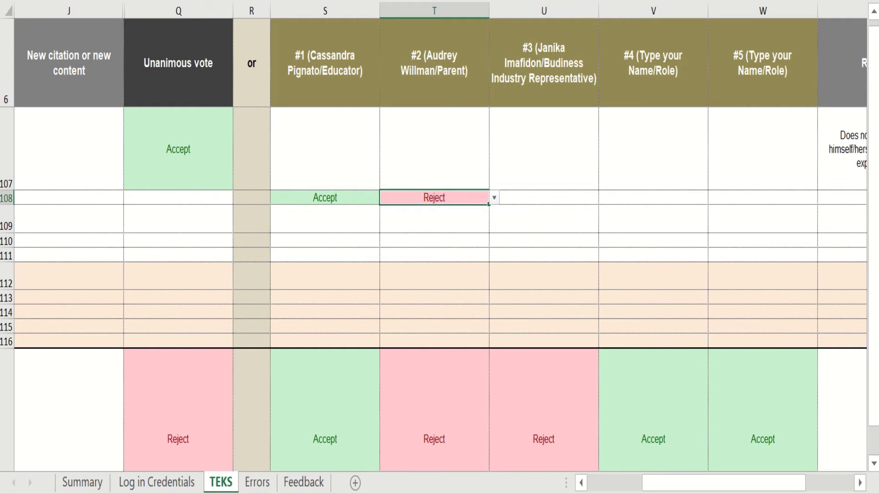
click(544, 197)
click(604, 198)
click(544, 211)
- Set the individual votes on the activity citation in row 108 to Reject for reviewer #4 and Accept for reviewer #5
click(653, 197)
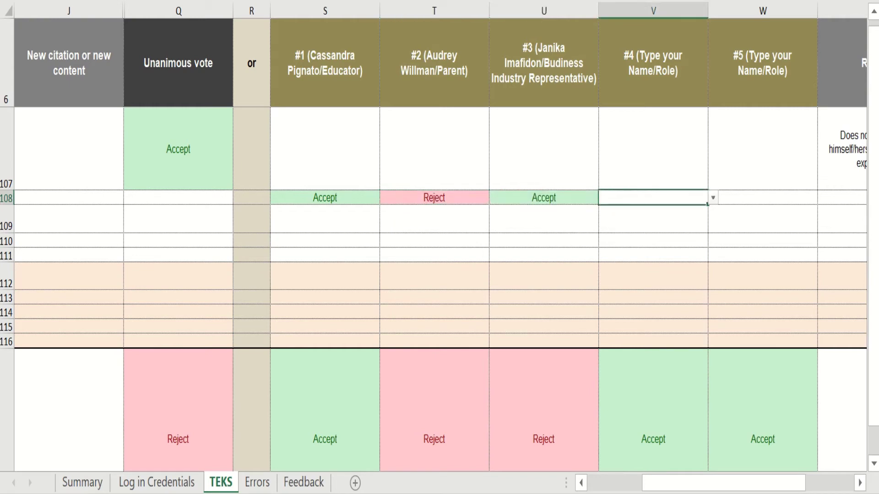
click(713, 197)
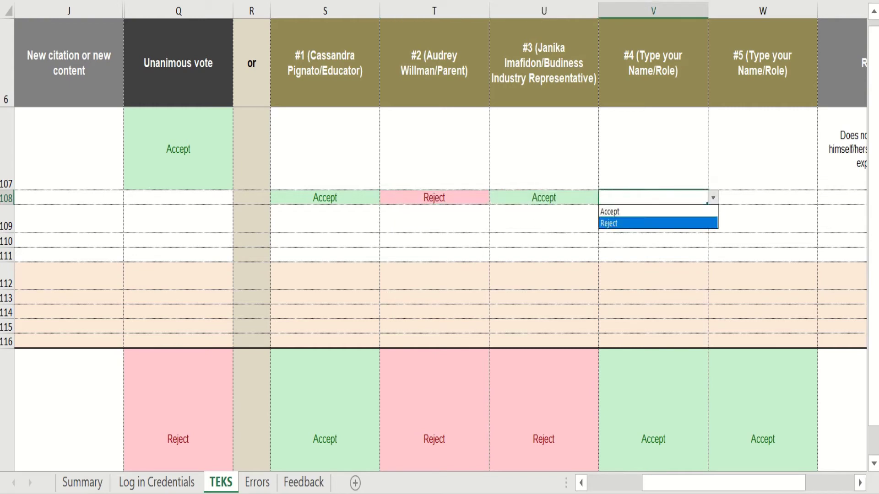
click(609, 224)
click(762, 197)
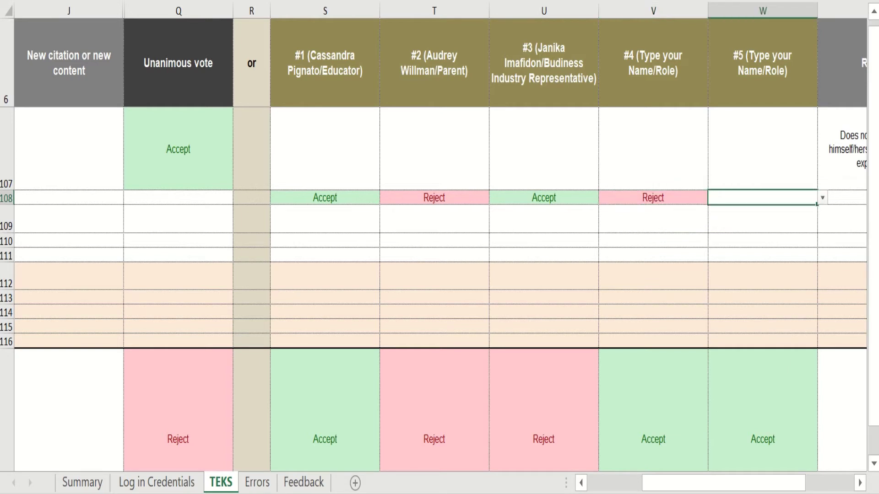
click(822, 197)
key(Return)
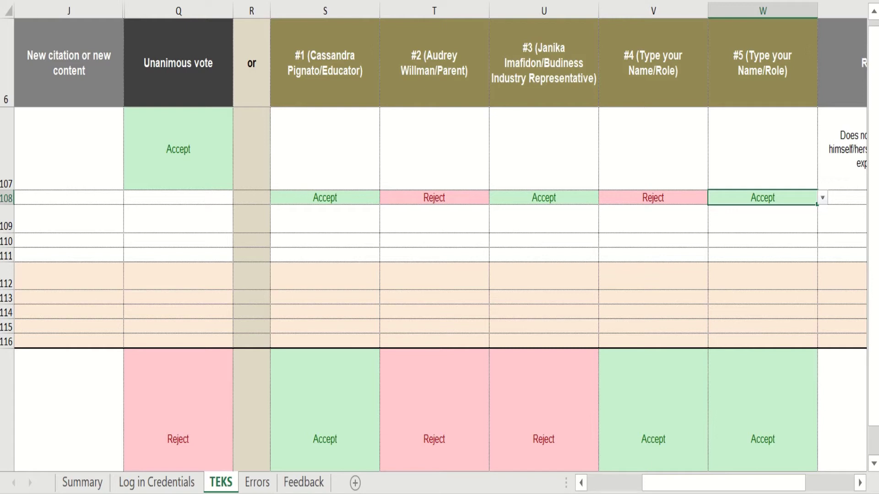
- Highlight the five individual votes in row 108 and point out the citation rows 107 and 108
drag(325, 197, 763, 198)
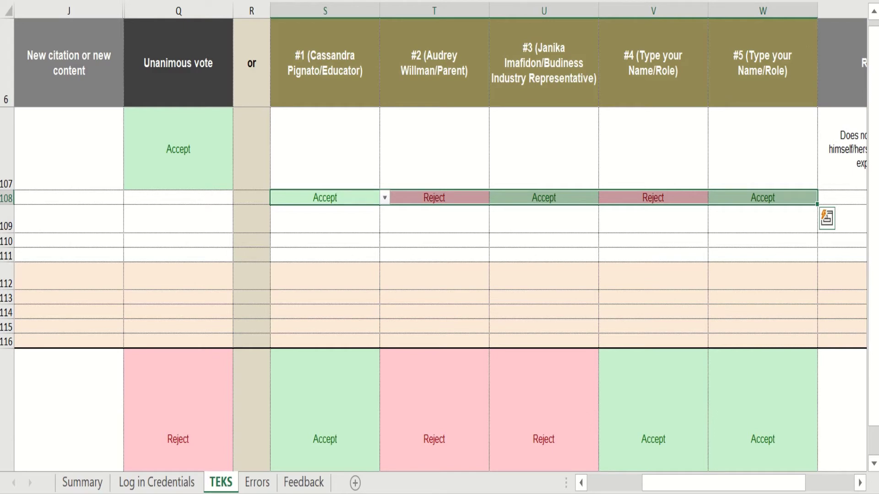
click(580, 482)
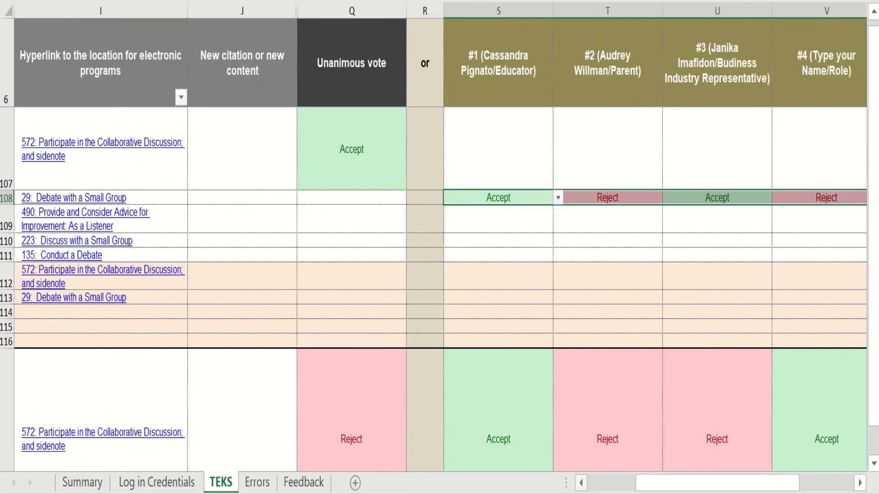
click(581, 482)
click(581, 483)
click(581, 483)
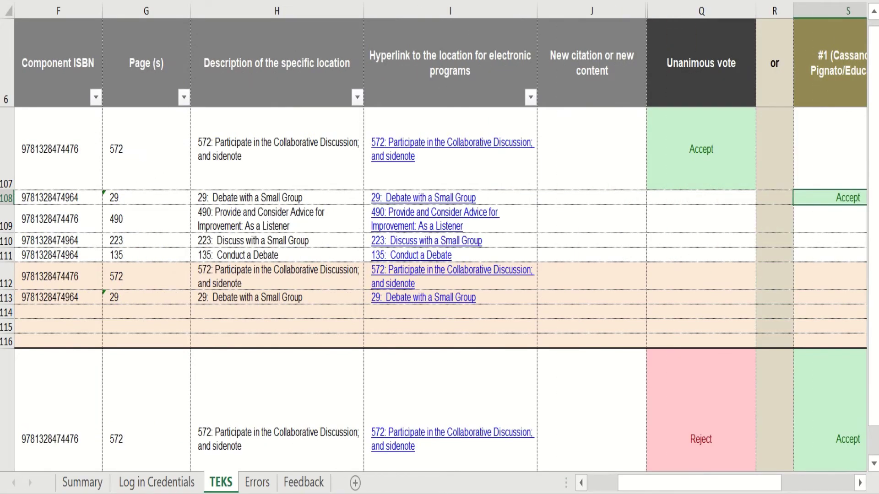
click(581, 483)
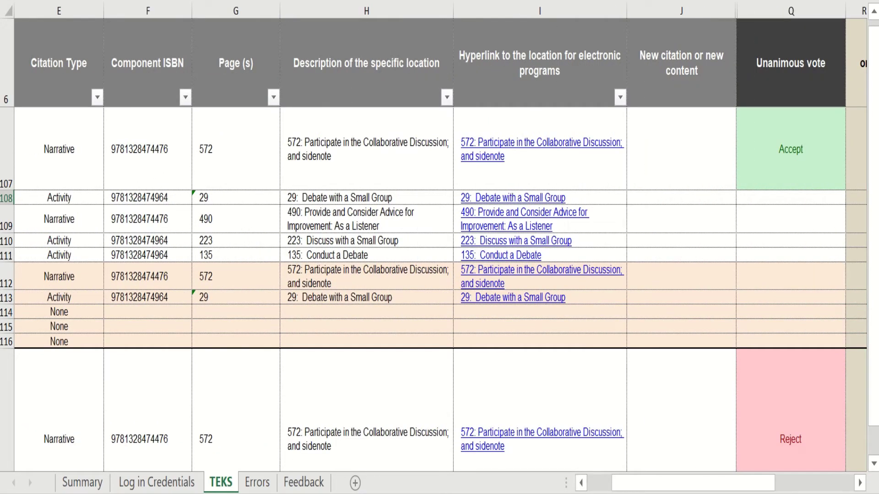
click(6, 150)
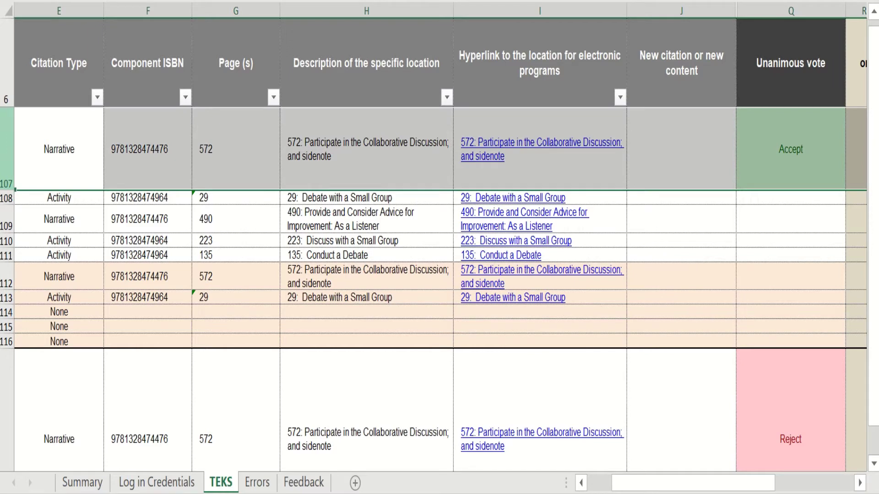
click(6, 198)
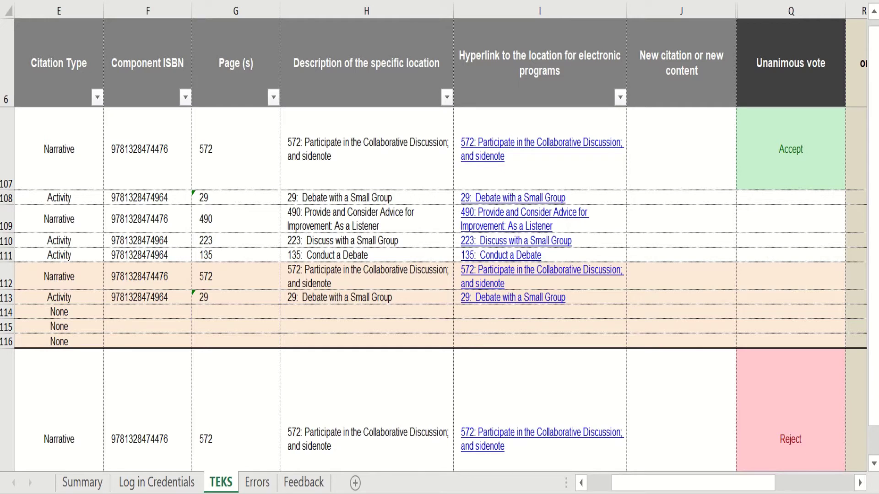
click(7, 198)
- Change the Unanimous vote for the narrative citation in row 107 to Reject
click(791, 150)
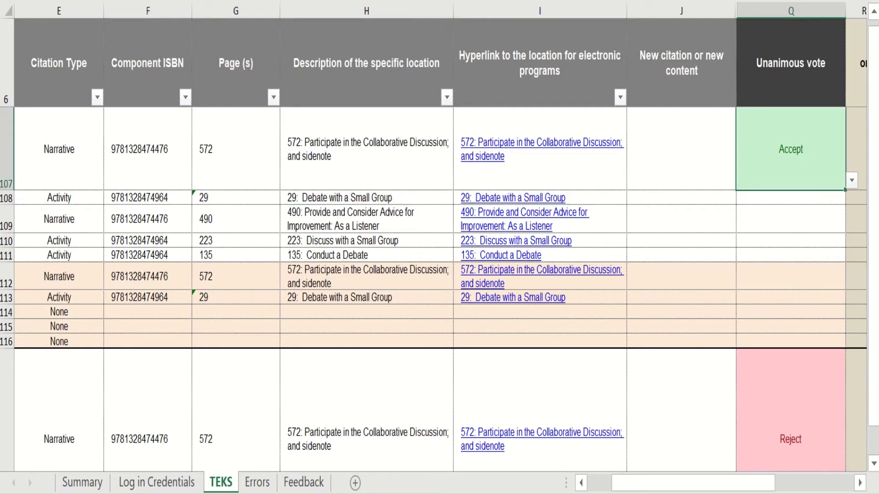
click(851, 181)
click(794, 209)
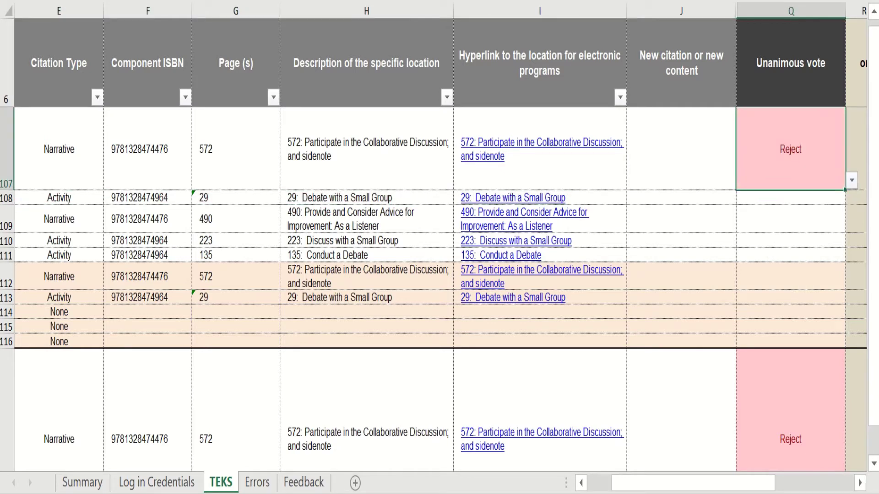
- Set the Unanimous vote for the page 490 narrative citation in row 109 to Reject
click(7, 219)
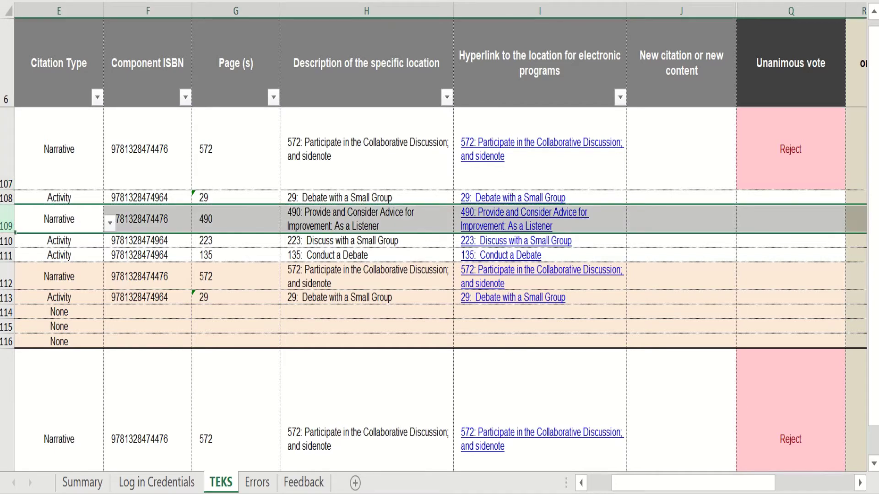
click(791, 219)
click(851, 224)
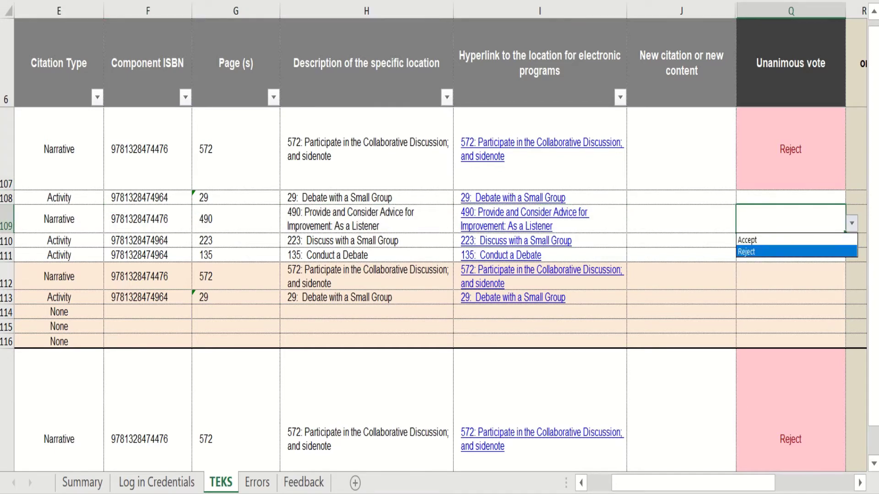
key(Return)
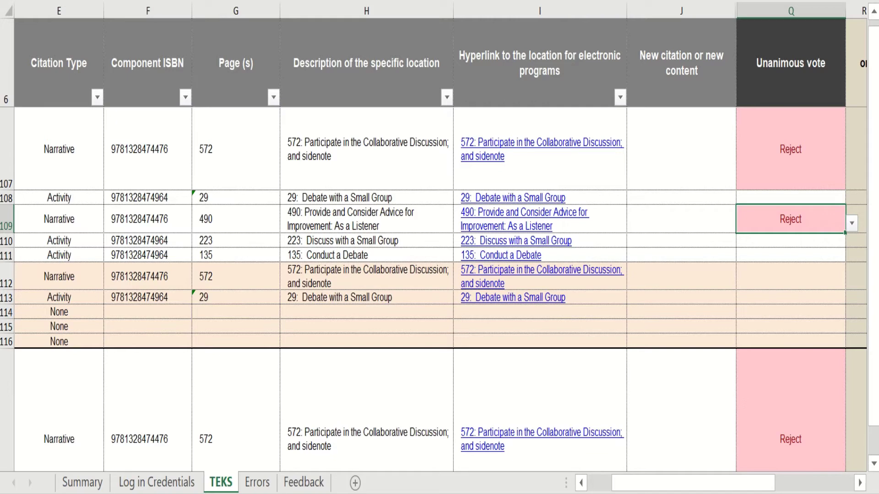
- Set the Unanimous vote for the Teacher Only narrative citation in row 112 to Accept
click(6, 276)
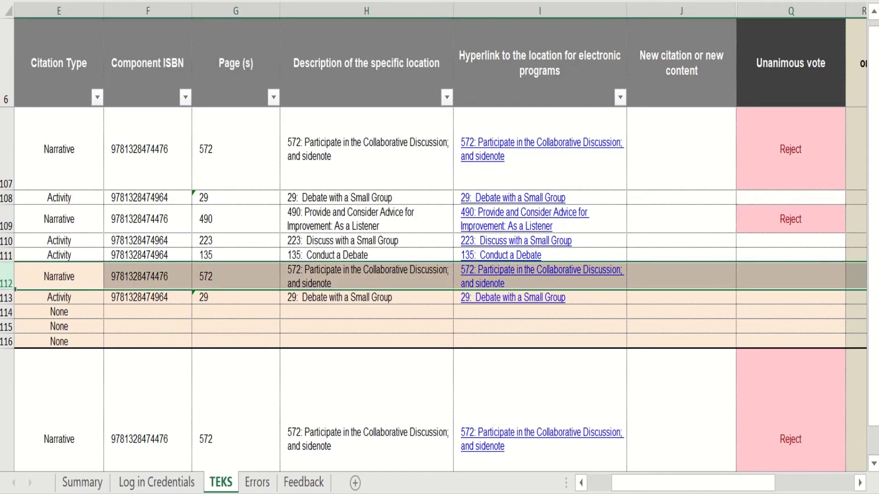
click(790, 277)
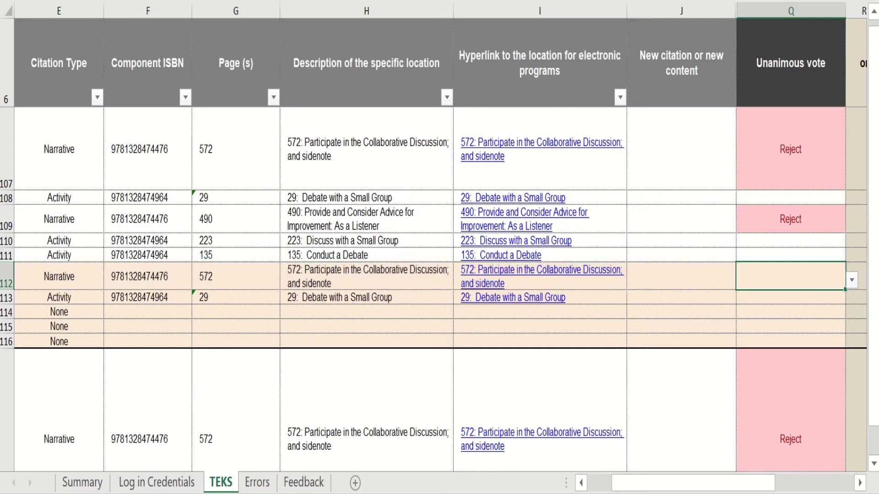
click(851, 280)
key(Return)
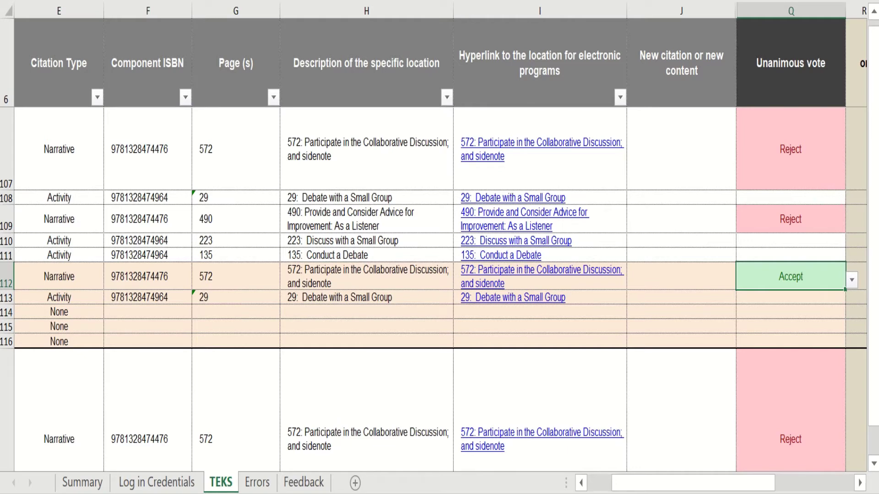
- Change the Unanimous vote for the narrative citation in row 109 to Accept
click(790, 149)
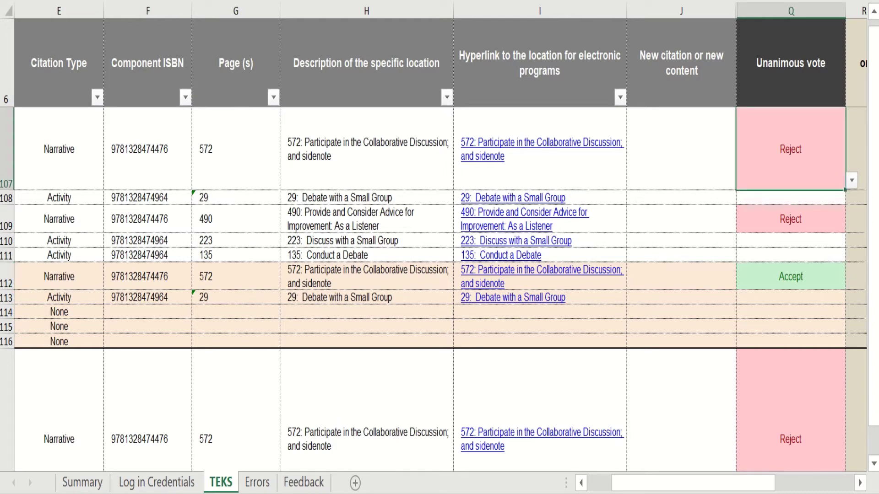
click(791, 219)
click(851, 223)
click(790, 240)
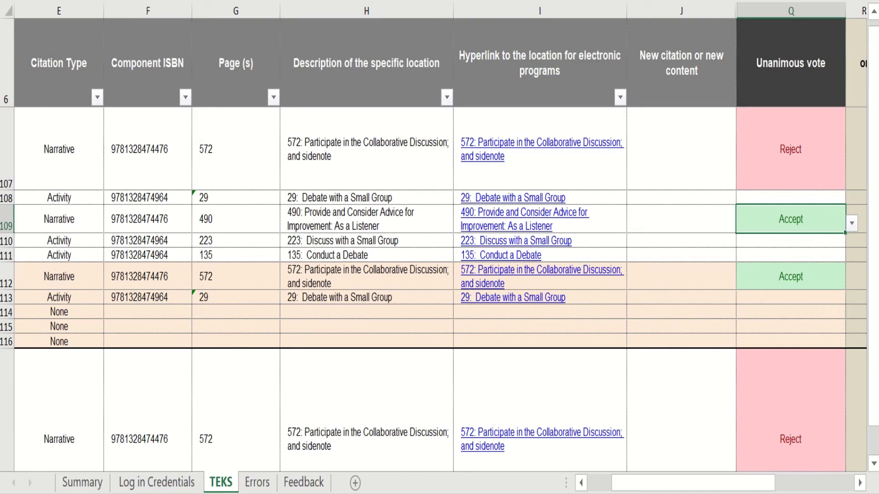
- Clear the Unanimous vote for the Teacher Only narrative citation in row 112
click(790, 276)
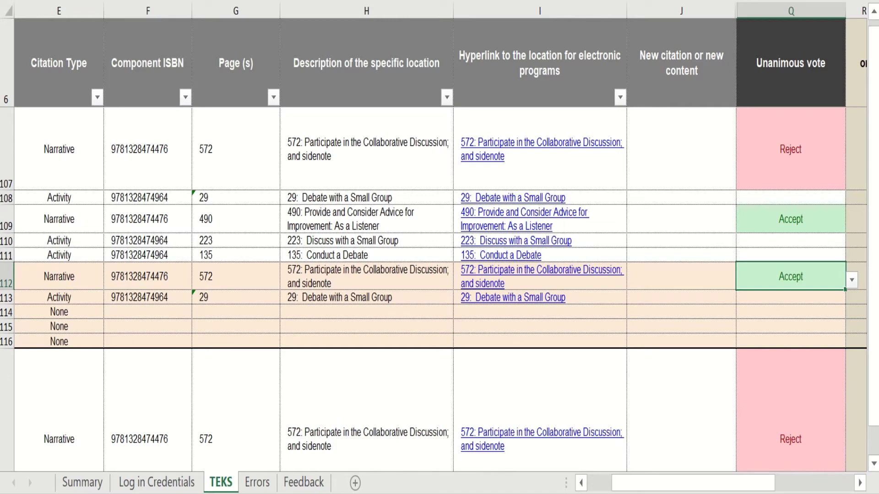
key(Delete)
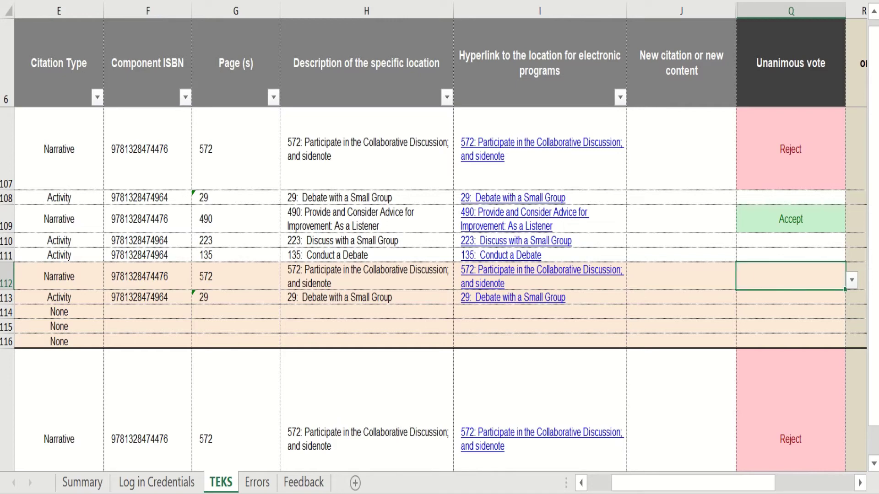
- Review the Unanimous vote cells in rows 109 and 108 and the individual reviewer votes in row 108
click(790, 219)
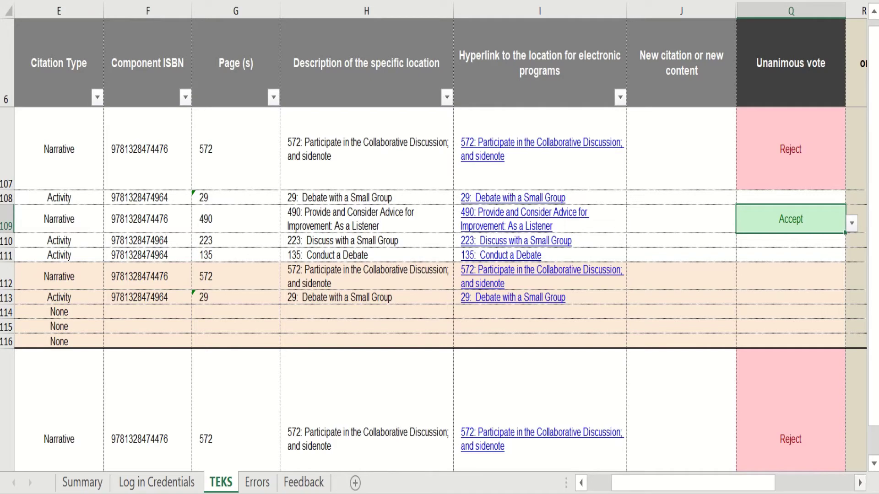
click(790, 198)
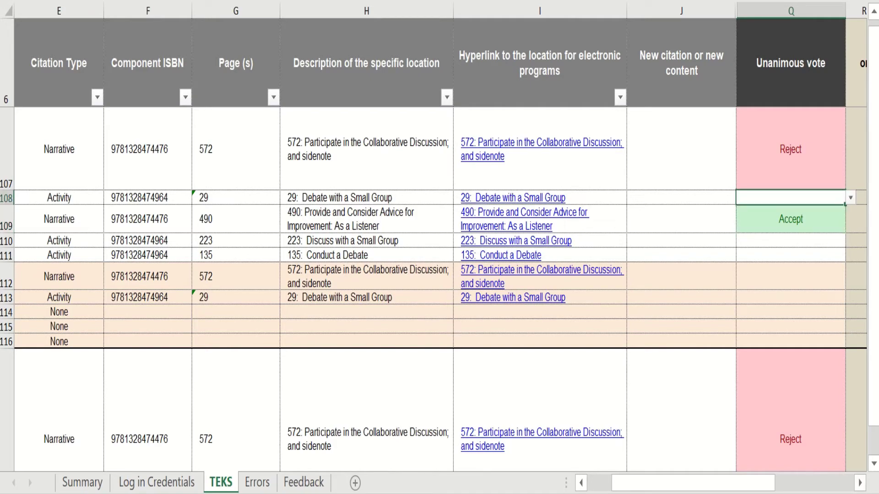
click(859, 482)
click(859, 483)
click(860, 483)
click(860, 483)
click(859, 482)
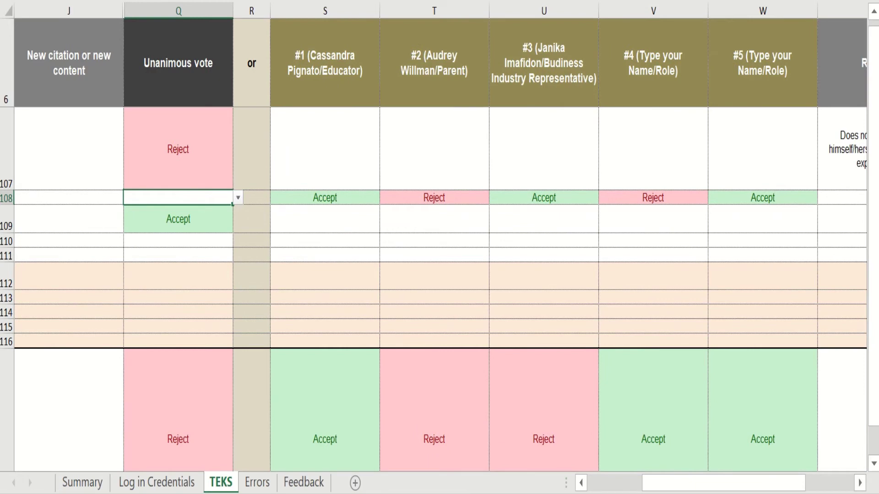
- Set the Unanimous vote for the blank Student/Teacher narrative citation in row 127 to Reject
click(604, 483)
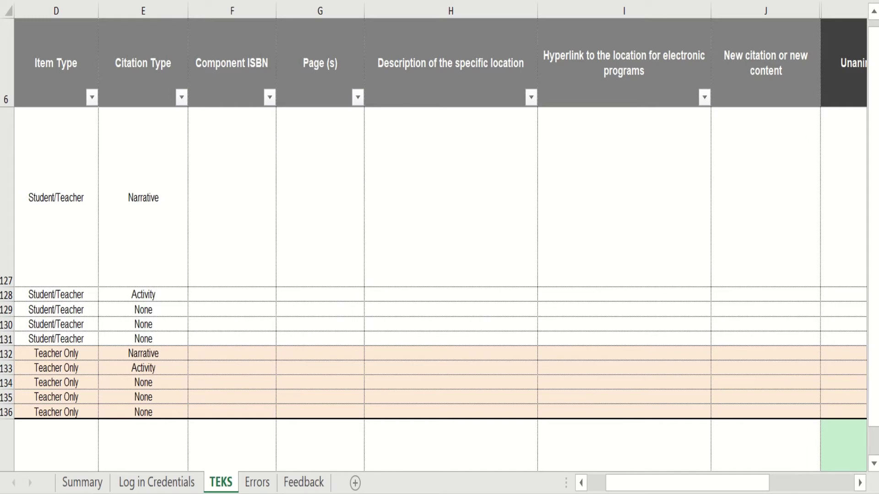
click(57, 197)
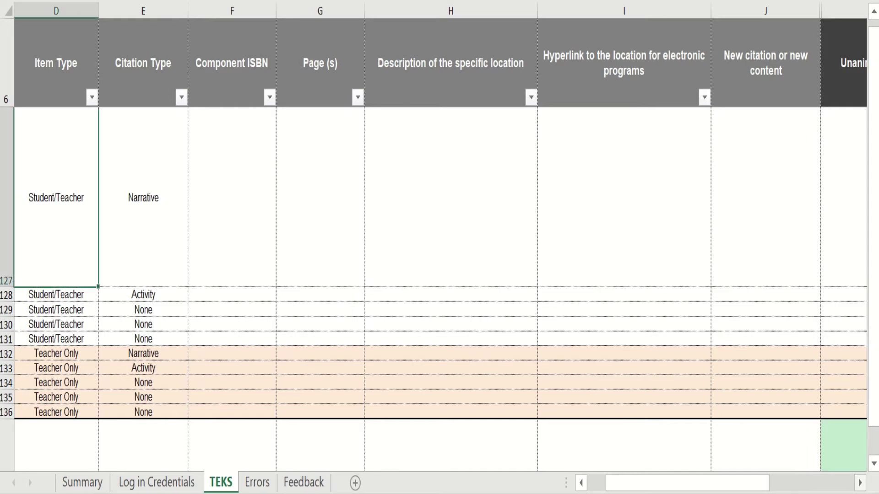
click(859, 483)
click(790, 198)
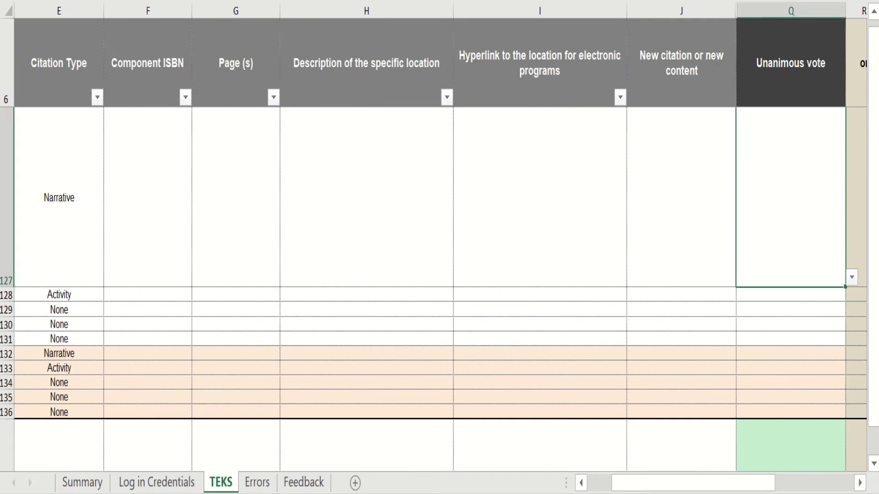
key(alt+Down)
key(Down)
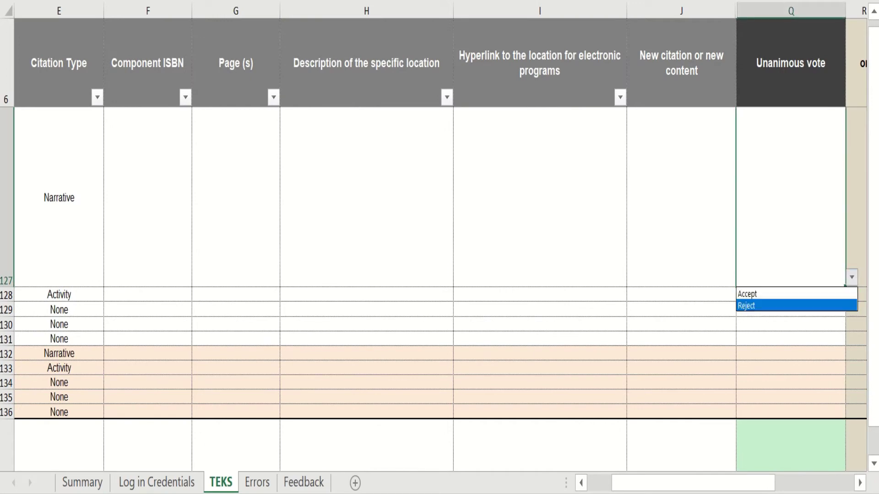
key(Return)
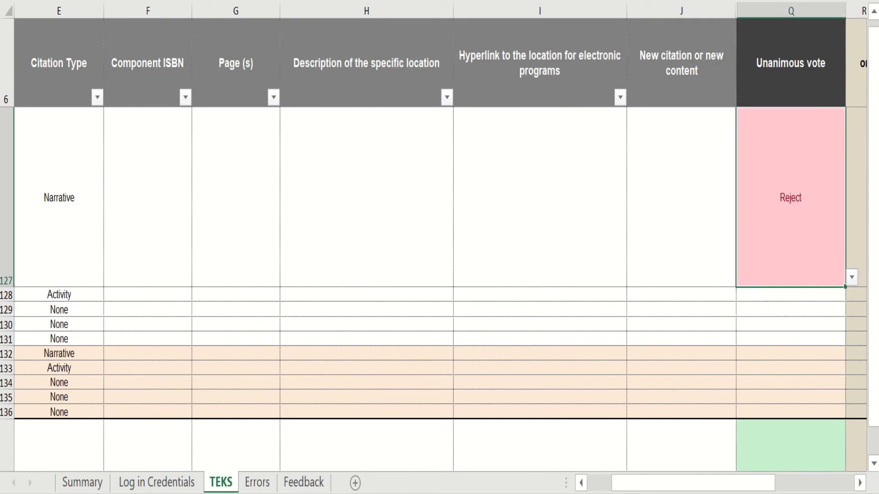
- Set the Unanimous vote for the blank activity citation in row 128 to Reject
click(791, 295)
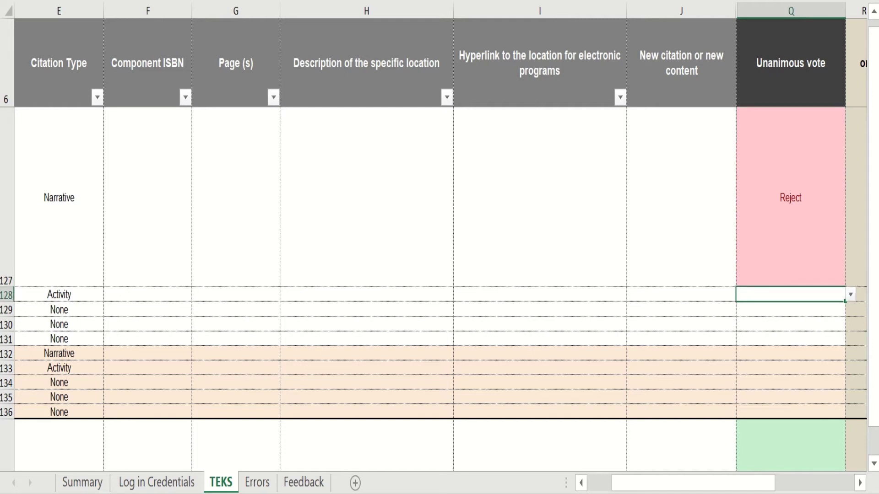
key(alt+Down)
key(Down)
key(Return)
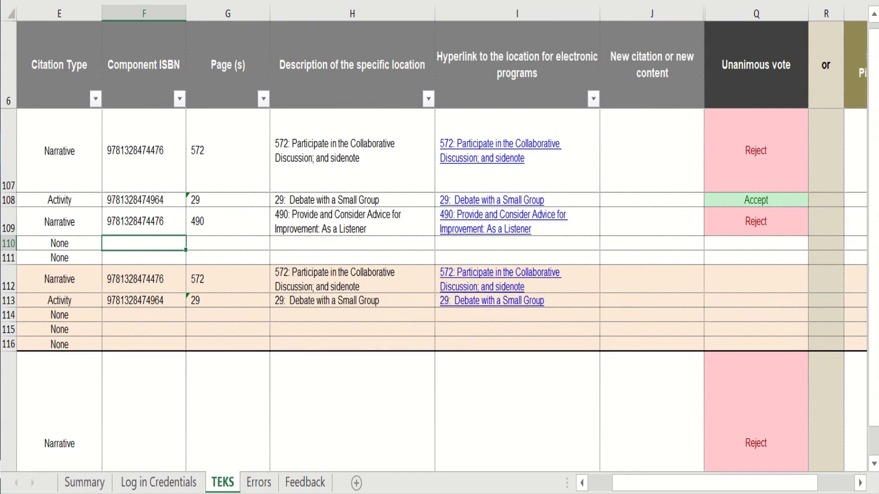
- Highlight the blank citation cells F110:H111, then select the Component ISBN cell of the narrative citation in row 107
key(shift+Right)
key(shift+Right)
key(shift+Down)
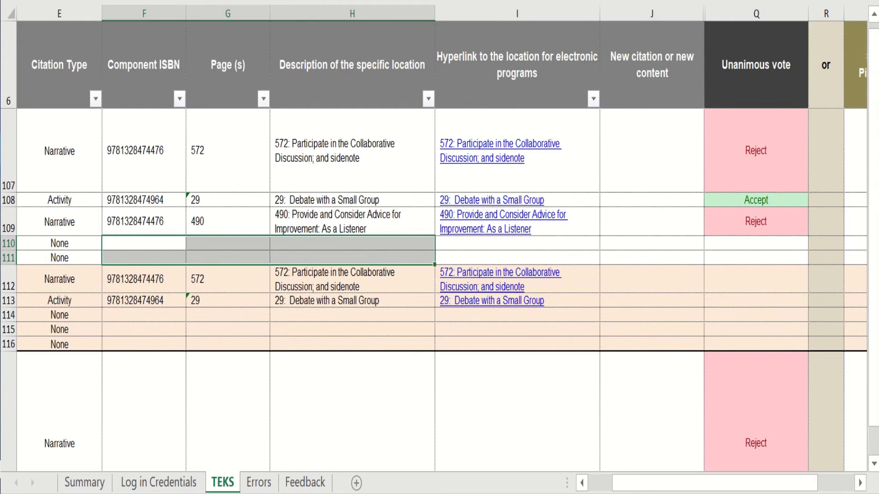
click(144, 151)
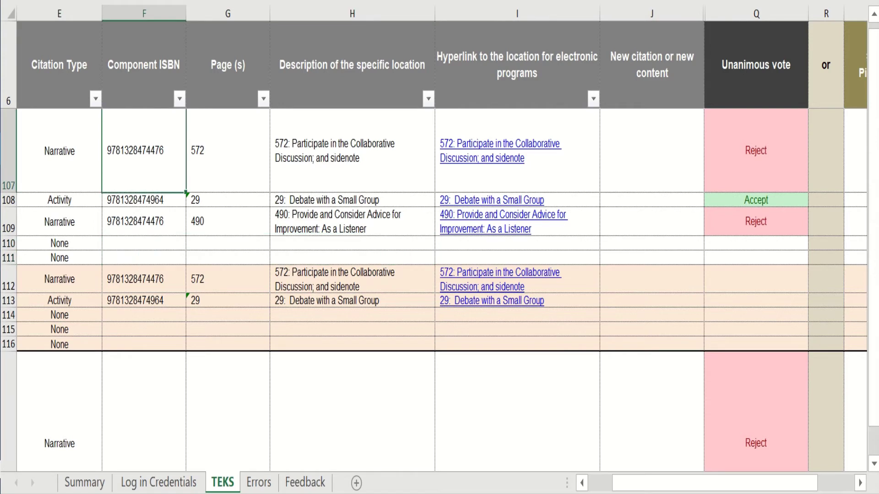
- Highlight the narrative citation's details in row 107, from Component ISBN through Hyperlink
key(shift+Right)
key(shift+Right)
key(shift+Right)
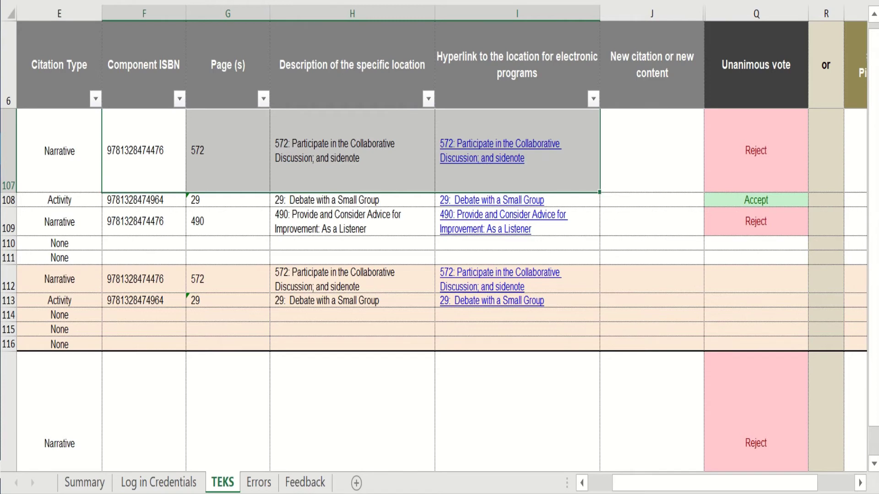
- Set the Citation Type of the empty citation in row 110 to Narrative
click(143, 243)
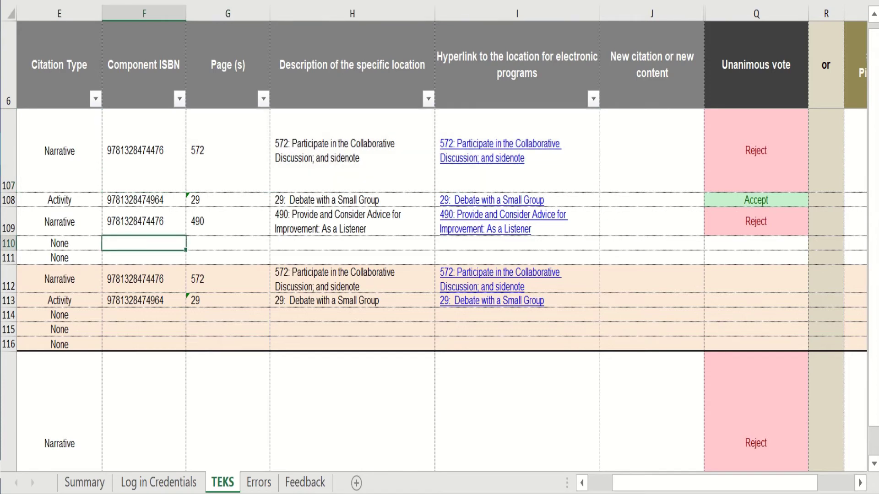
click(59, 243)
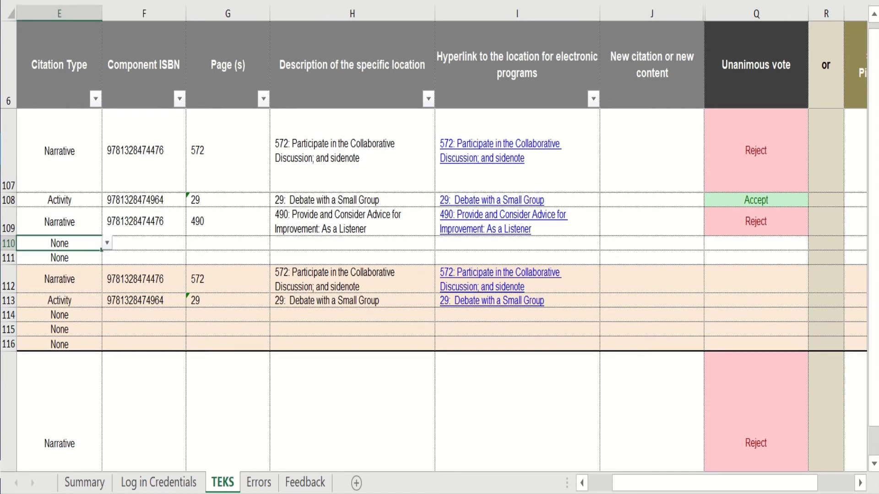
key(alt+Down)
key(Up)
key(Up)
key(Return)
- Copy the Component ISBN of the row 107 narrative citation into row 110
click(144, 243)
click(143, 151)
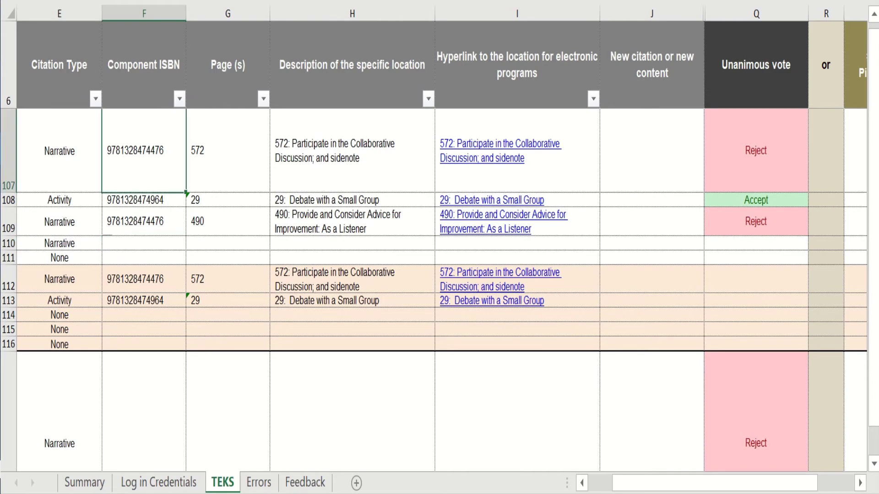
key(ctrl+c)
click(144, 243)
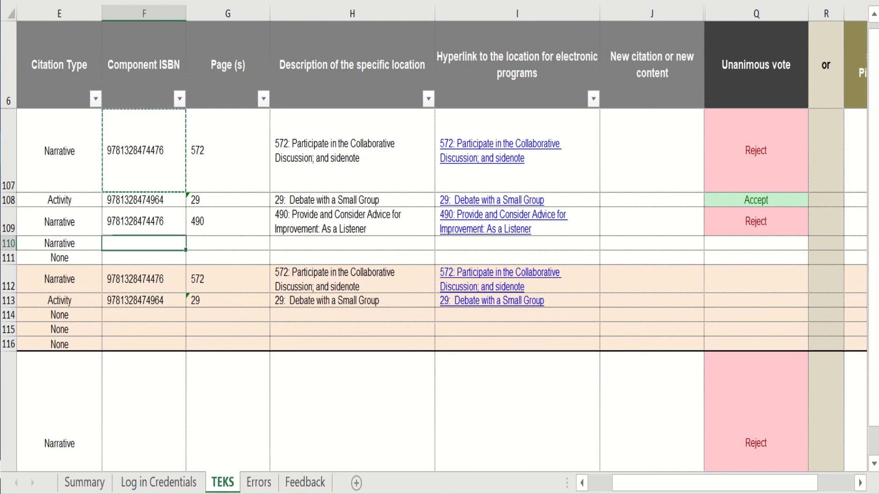
key(ctrl+v)
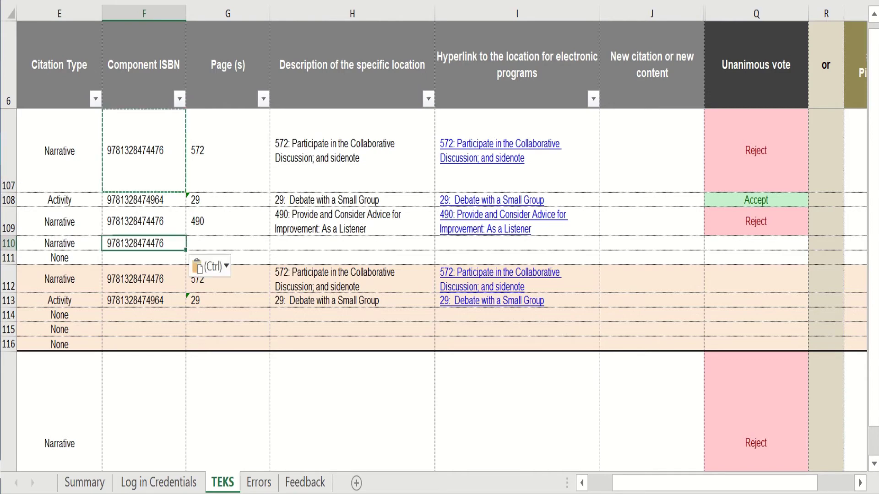
- Enter page 573 and the location description "top of the page, second paragraph" for the new citation in row 110
click(227, 243)
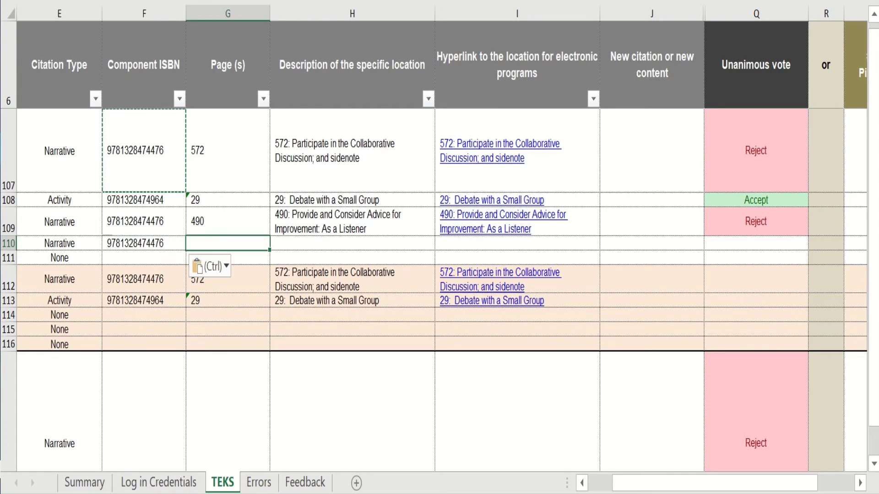
text(573)
key(Tab)
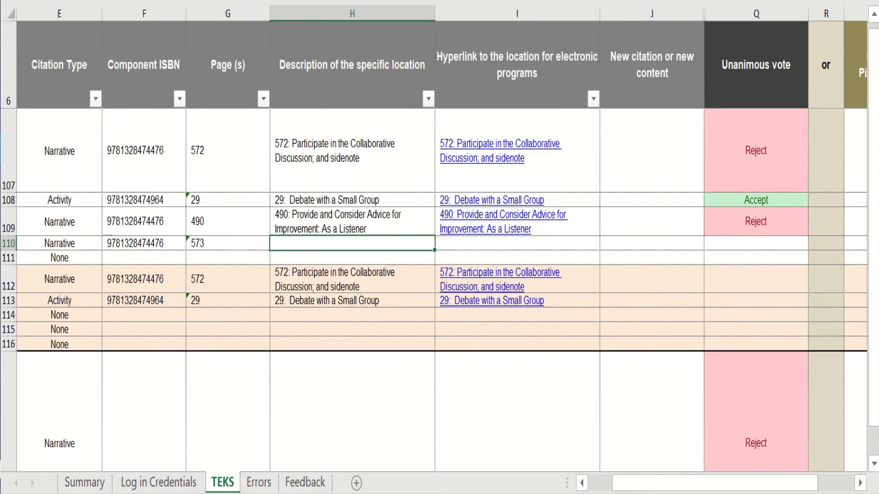
text(top of the page, secon)
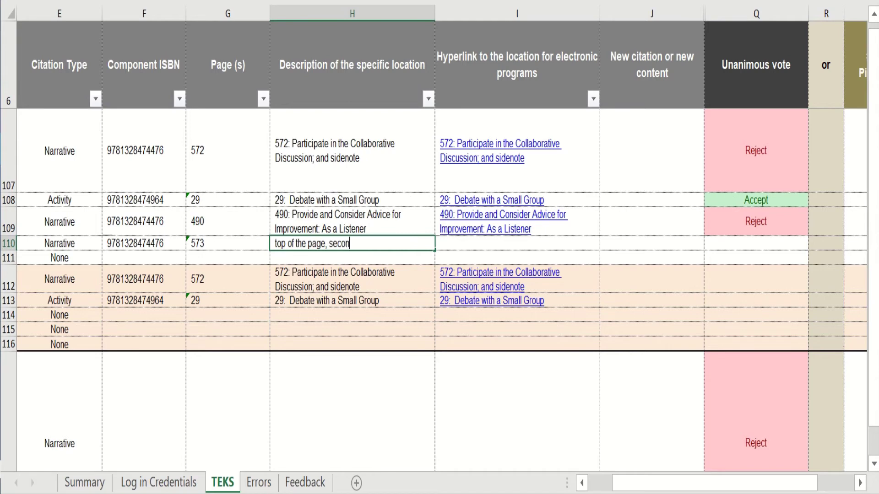
text(d paragraph)
key(Tab)
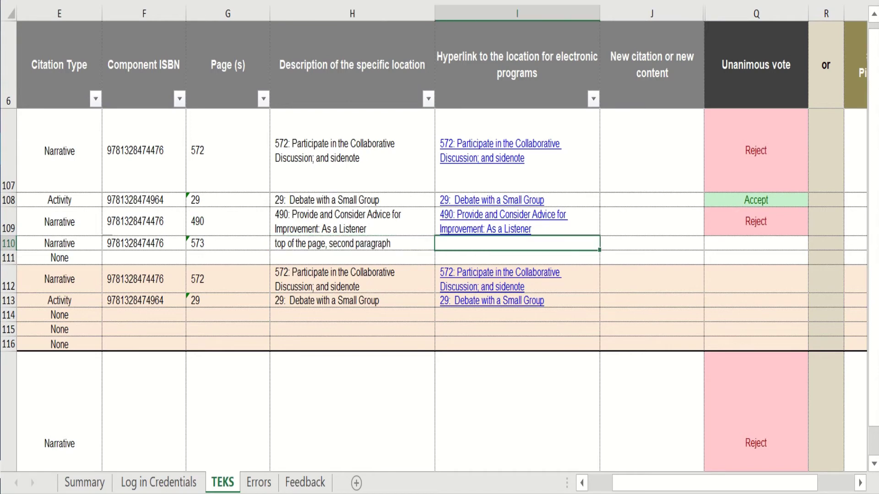
- Mark the row 110 citation as an SRP citation and set its Unanimous vote to Accept
key(Tab)
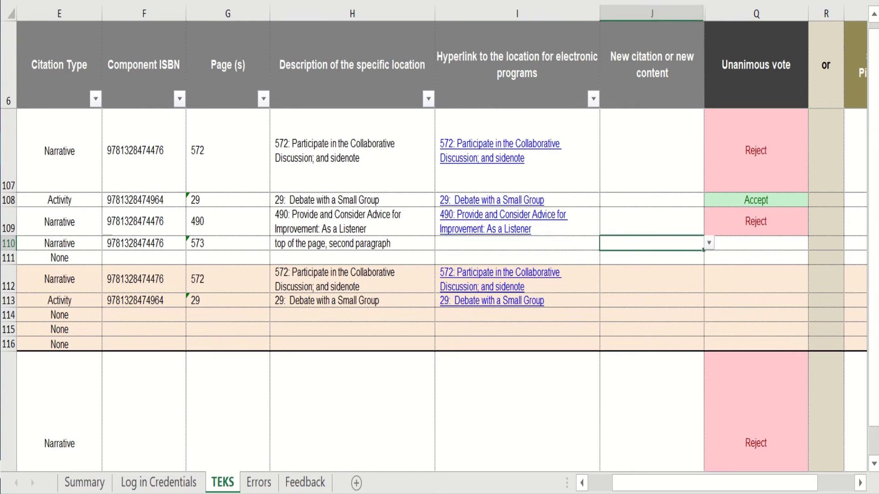
key(alt+Down)
key(Down)
key(Return)
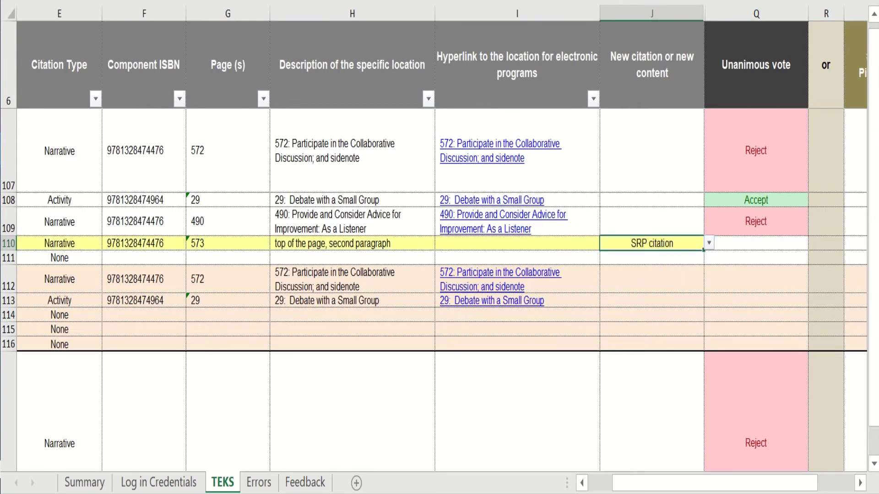
key(Tab)
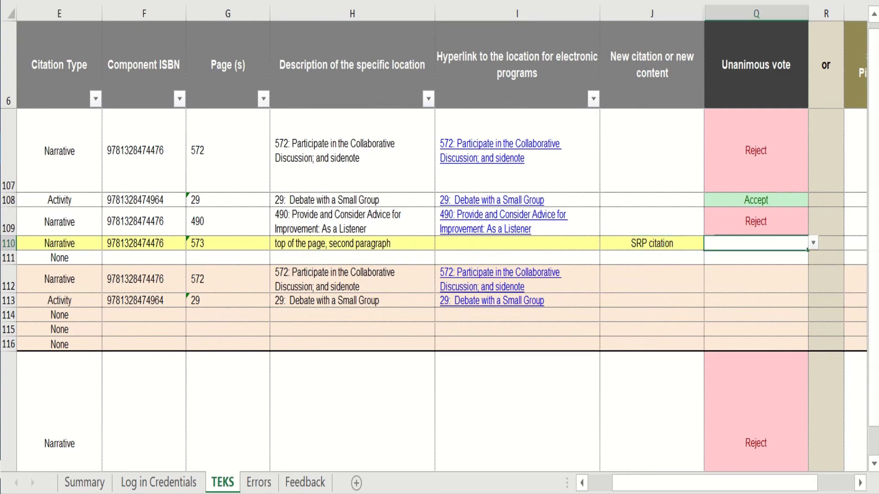
key(alt+Down)
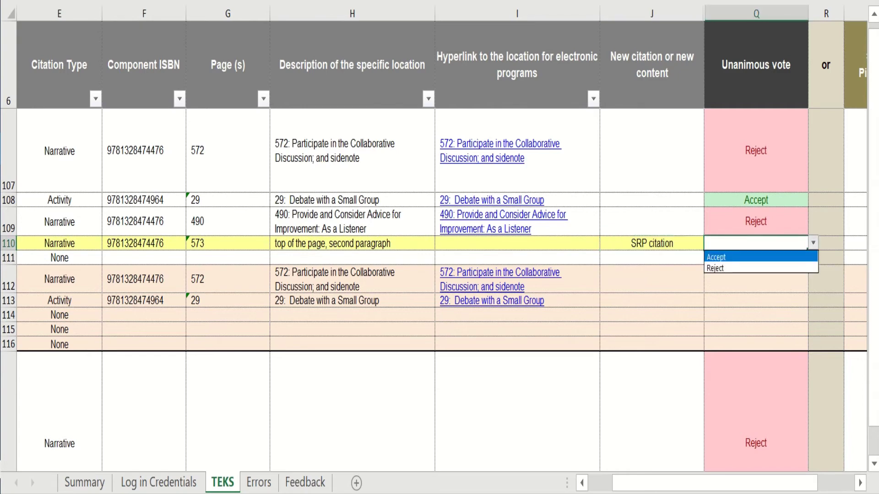
key(Return)
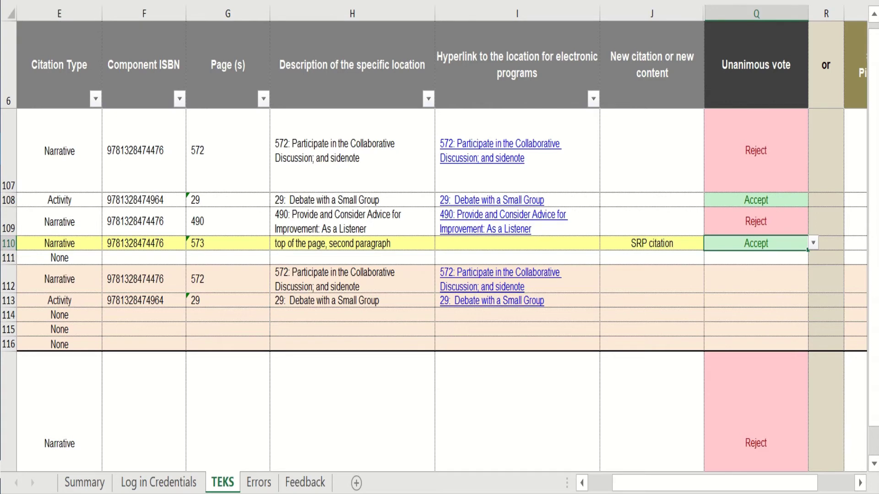
- Highlight the two accepted citation rows, 110 and 108
click(8, 244)
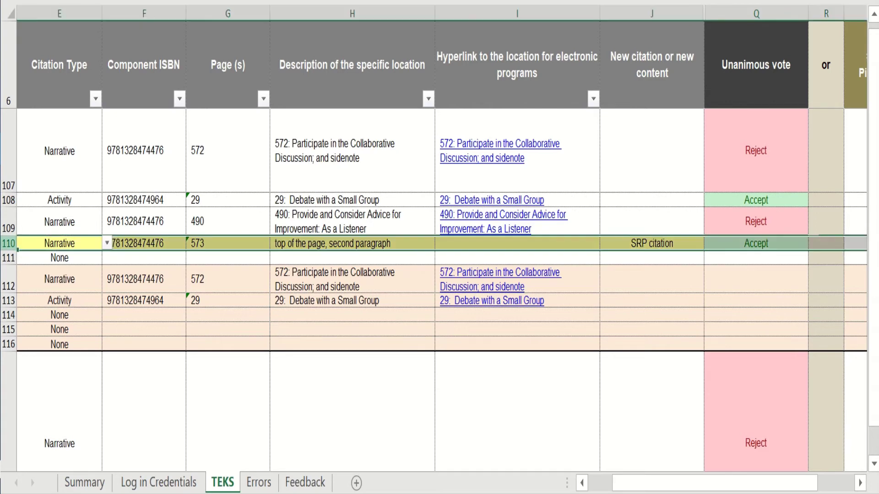
ctrl+click(9, 200)
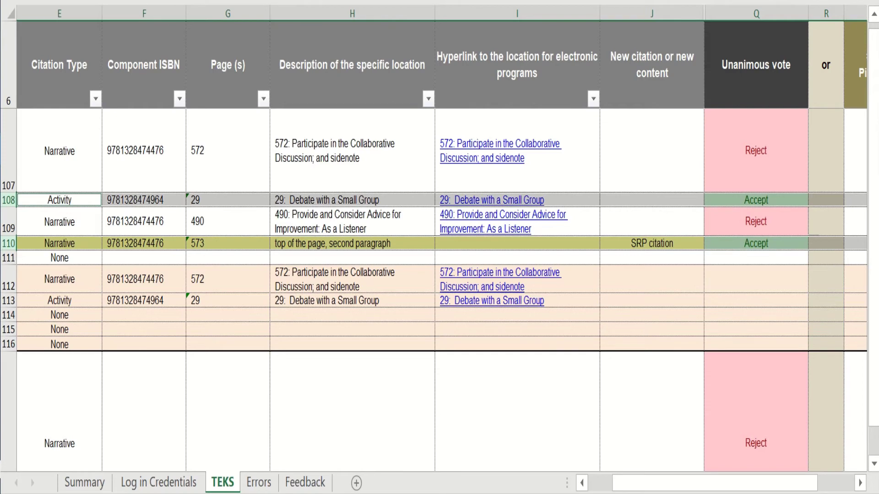
- Try page 28 for the activity citation in row 108 and restore its page to 29
click(227, 200)
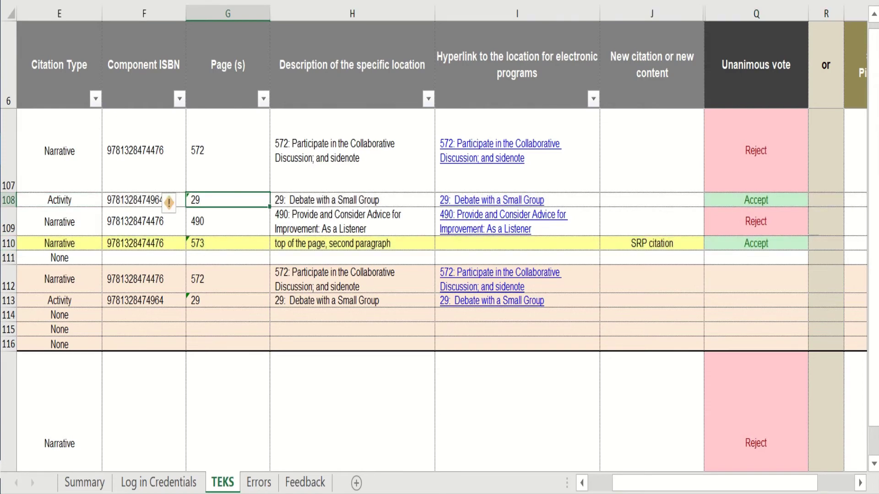
text(28)
key(Tab)
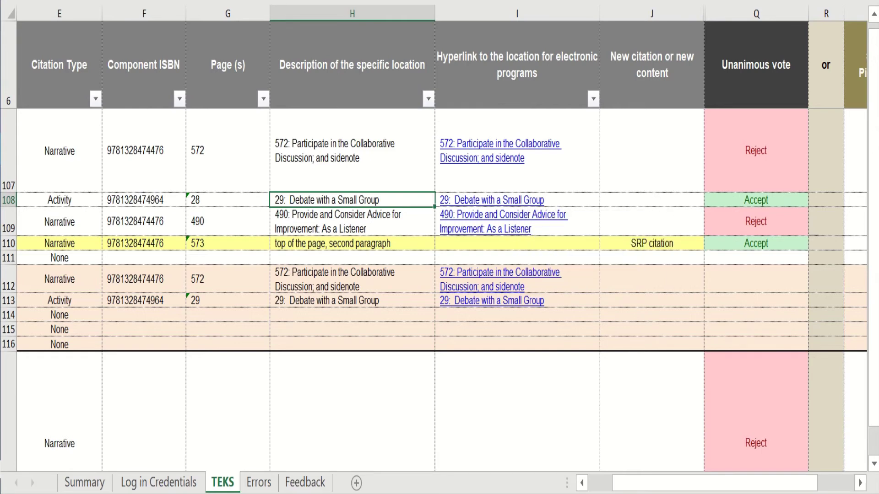
click(228, 200)
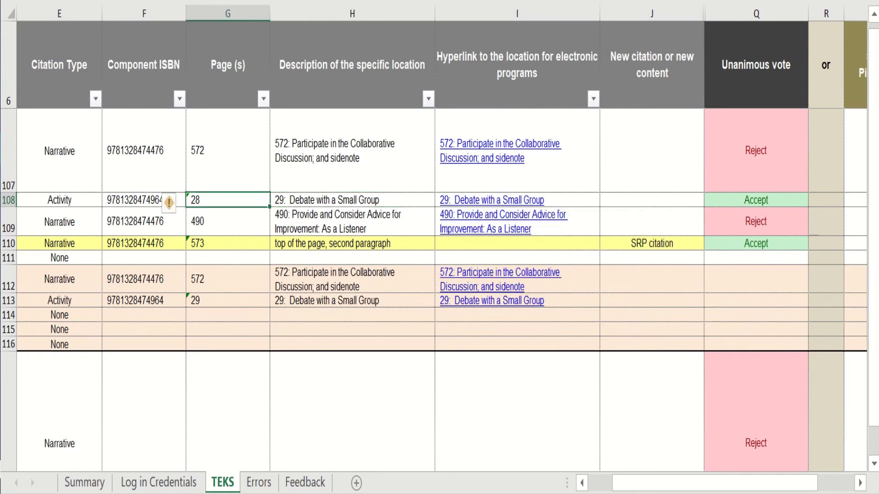
text(29)
key(Return)
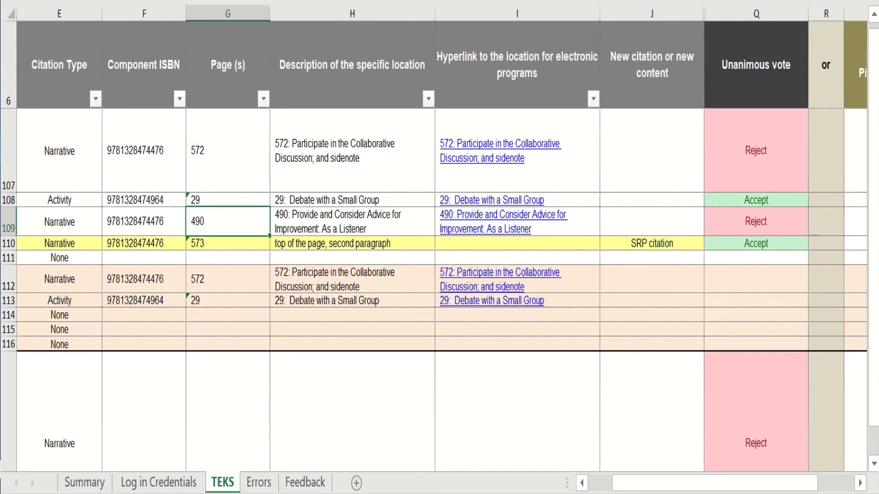
- Copy the Component ISBN of the narrative citation in TEKS row 117 into cell A7 of the Errors sheet
key(ctrl+Page_Down)
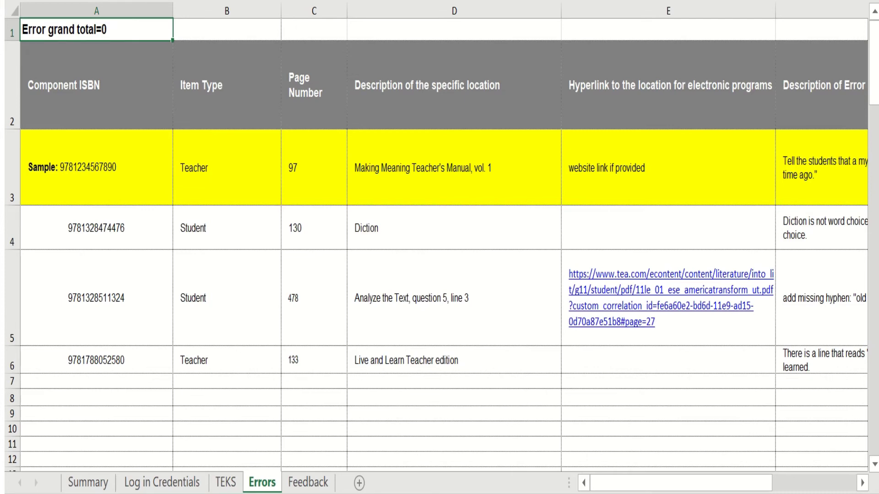
click(97, 381)
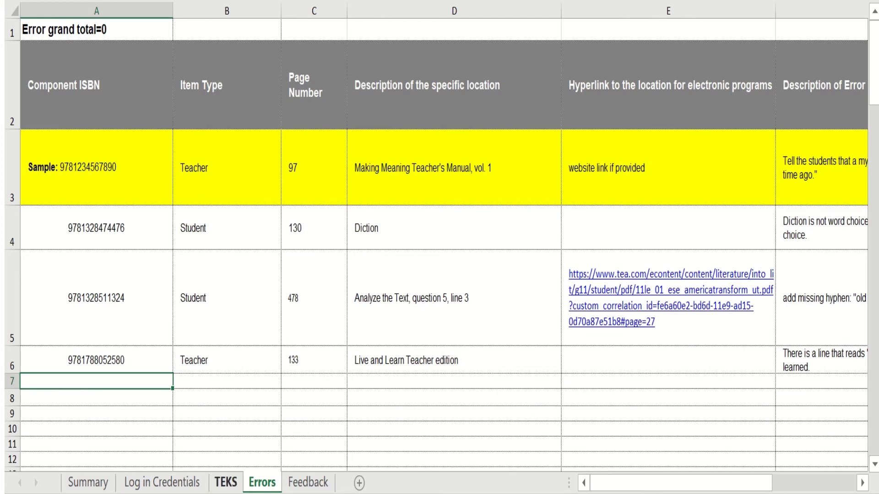
click(225, 482)
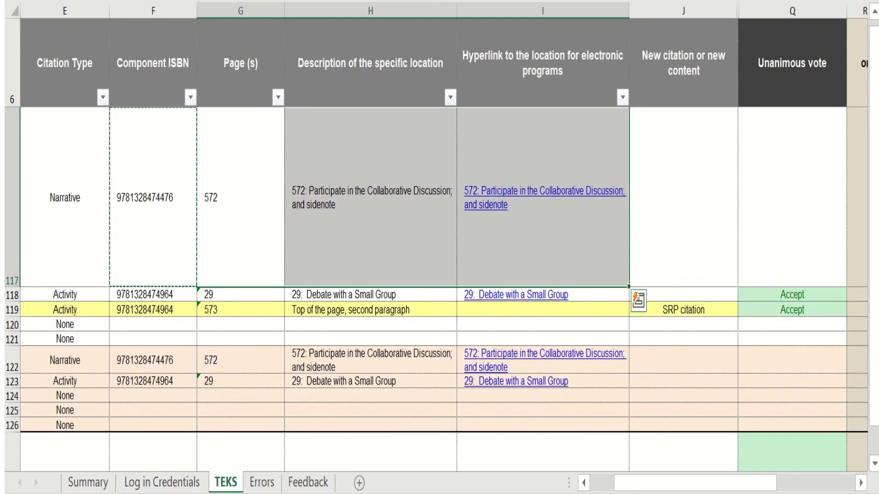
click(153, 197)
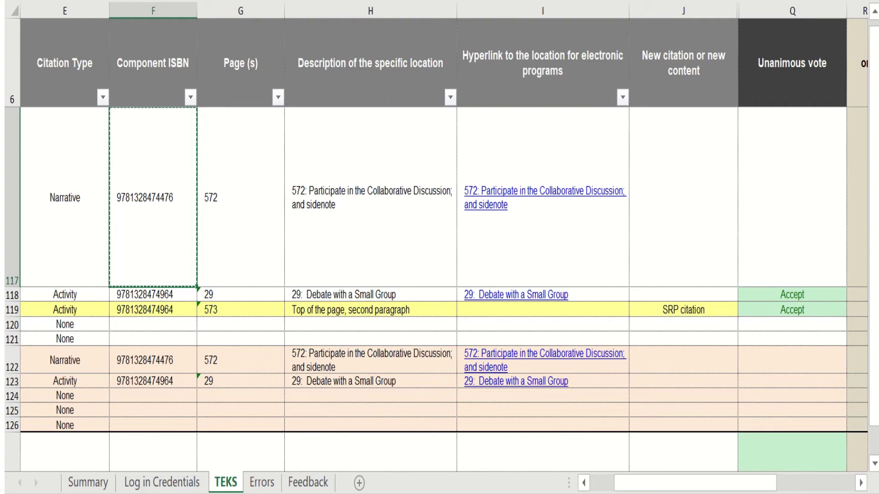
click(261, 482)
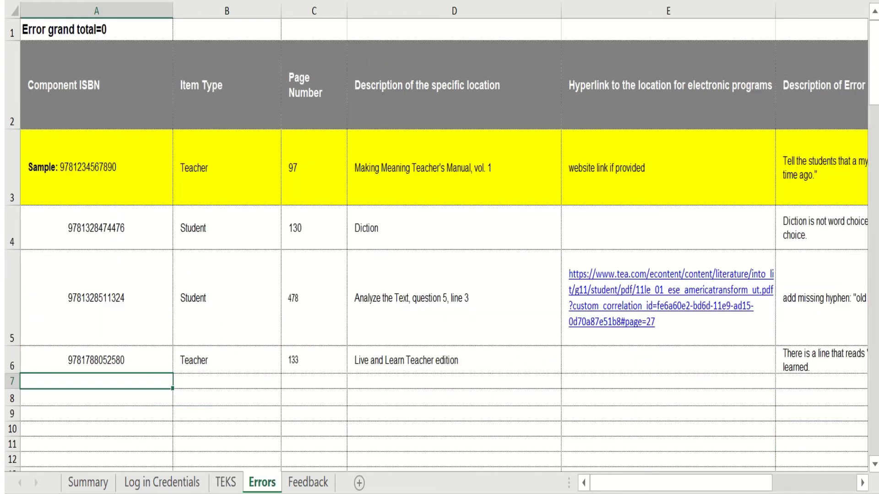
key(ctrl+v)
- Set the Item Type of the new error entry in row 7 of the Errors sheet to Student
click(227, 381)
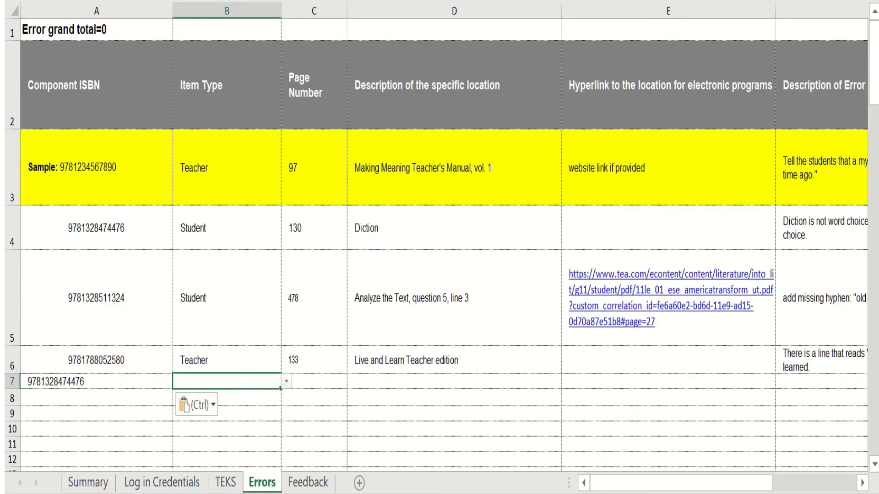
click(287, 381)
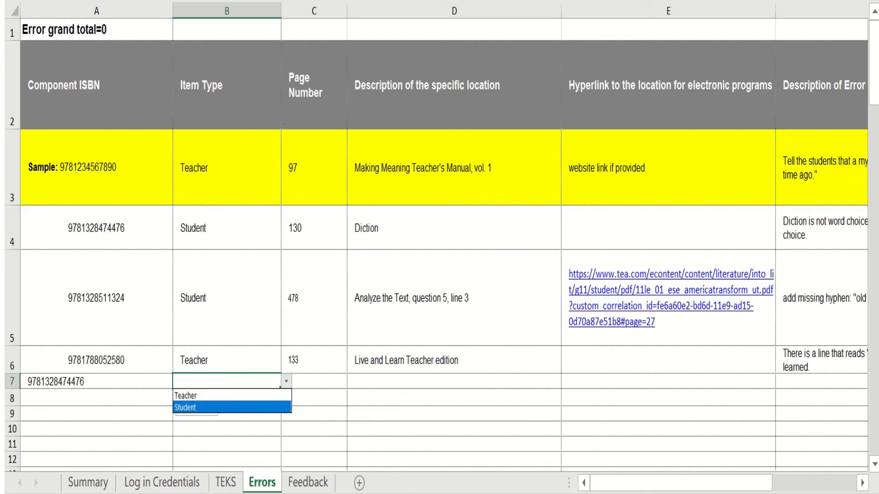
click(225, 482)
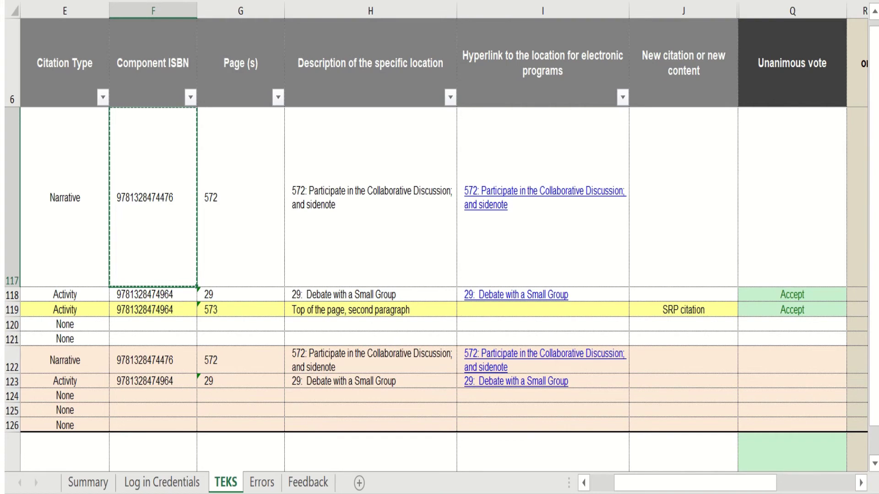
click(262, 482)
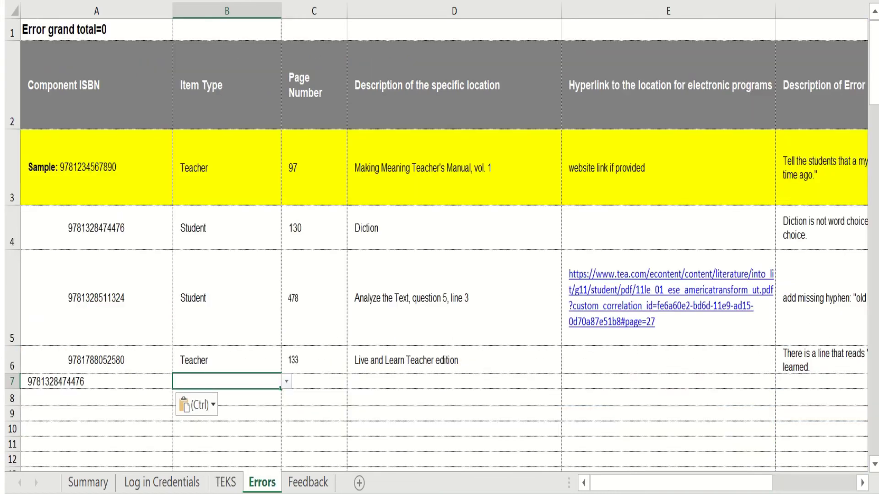
key(alt+Down)
key(Down)
key(Return)
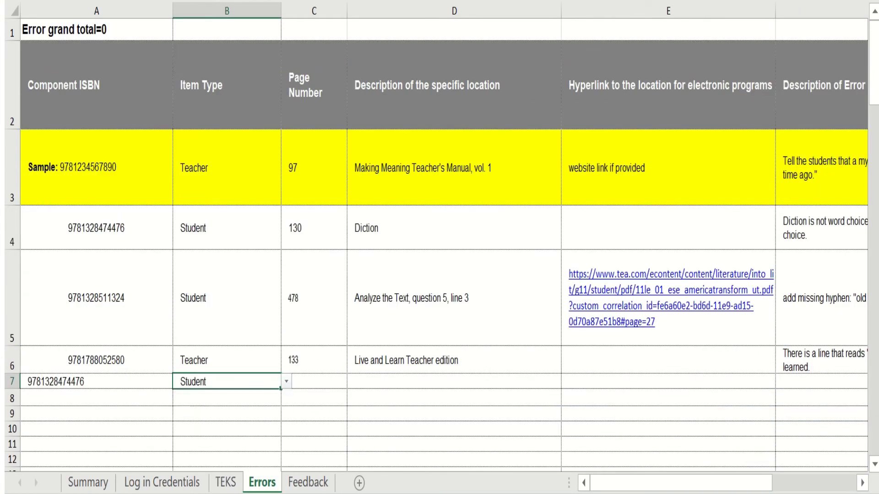
- Copy the page, location description and hyperlink of the narrative citation in TEKS row 117 into cells C7:E7 of the Errors sheet
click(454, 382)
click(314, 381)
click(225, 482)
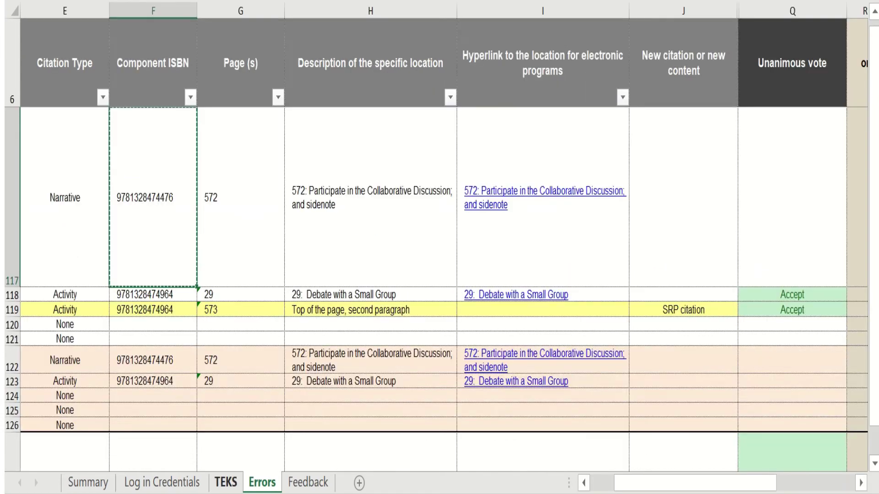
drag(241, 197, 543, 198)
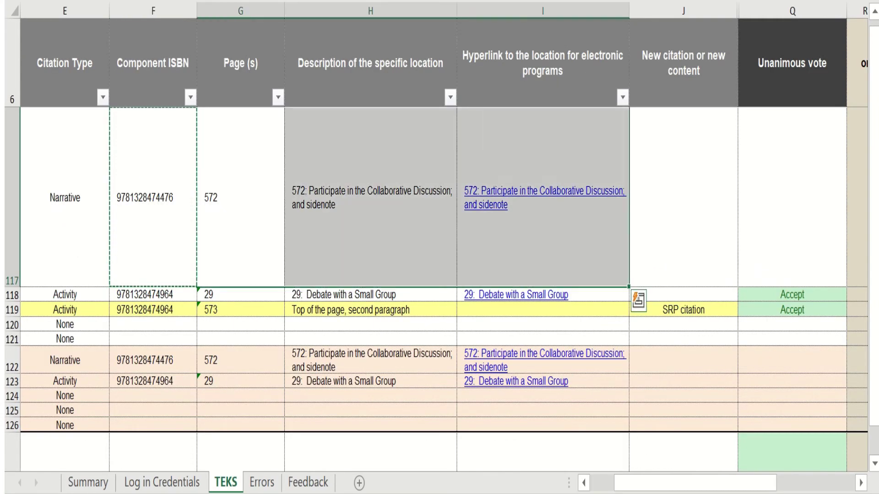
key(ctrl+c)
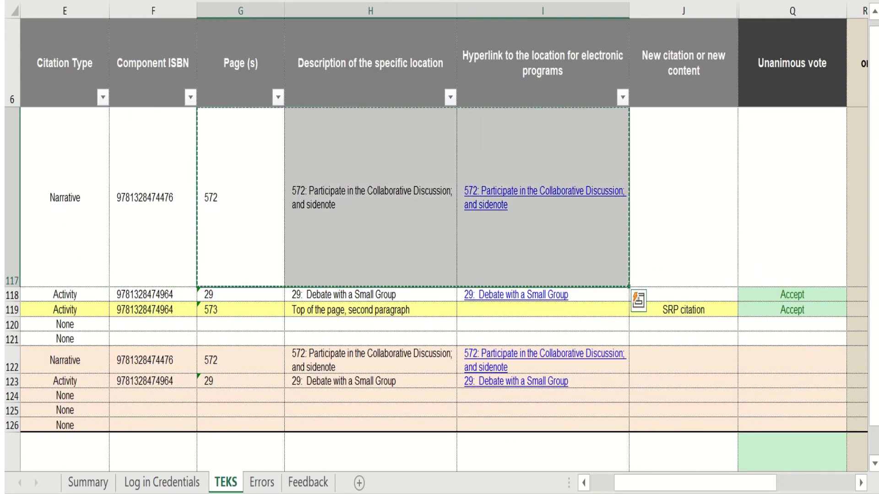
click(261, 483)
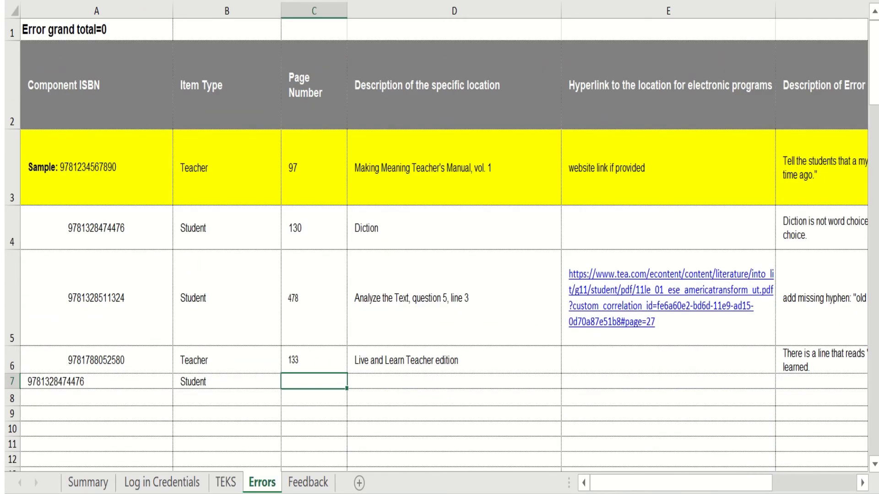
key(ctrl+v)
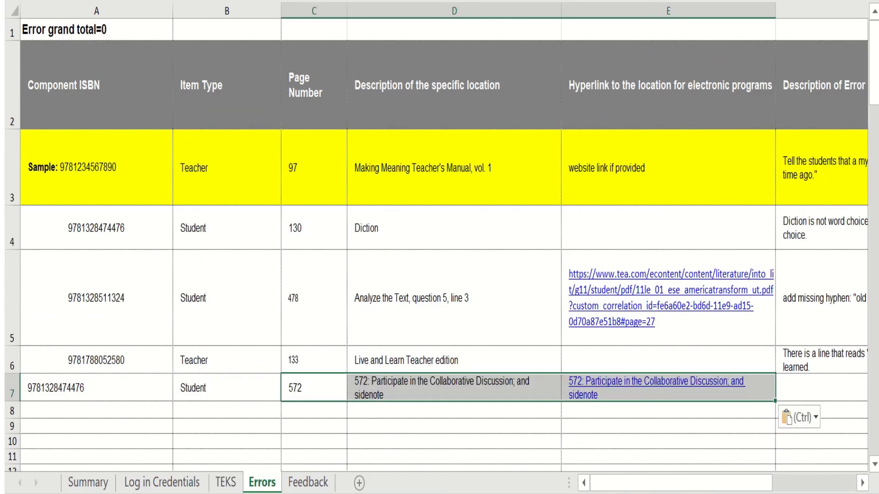
- Examine the Description of Error column, comparing the empty cell in row 7 with the example entries in rows 5 and 6
click(821, 387)
click(862, 483)
click(862, 483)
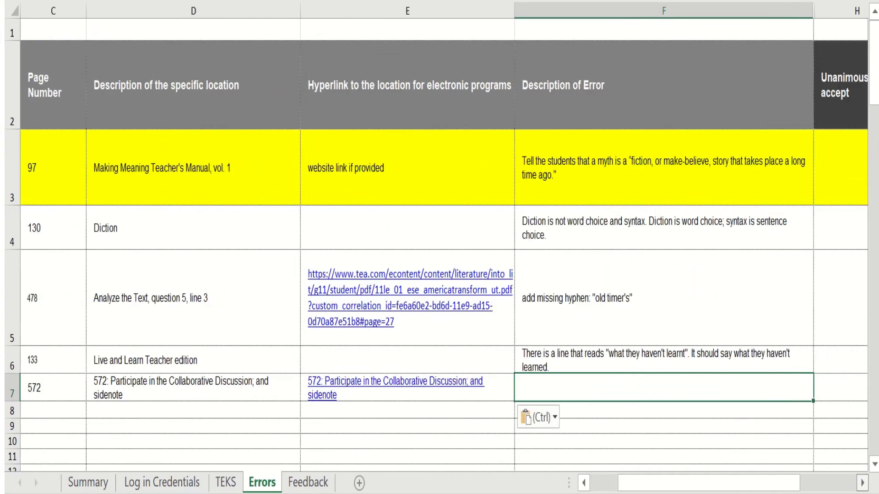
click(862, 483)
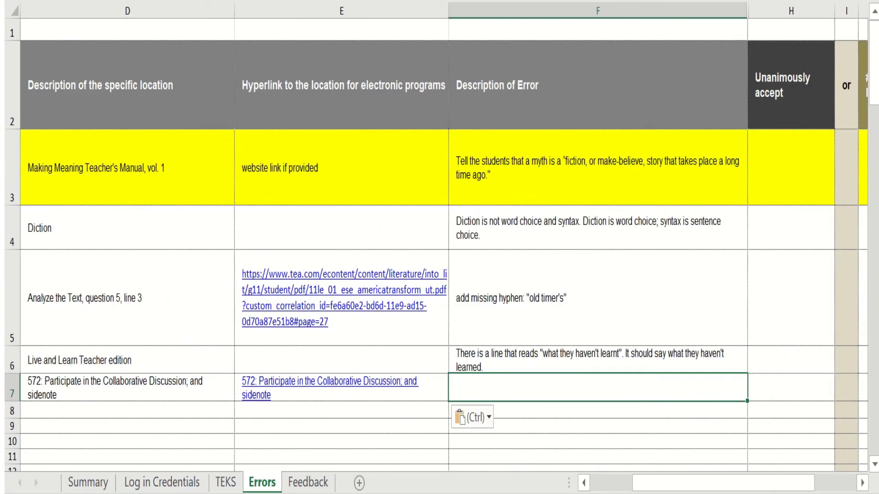
key(Up)
key(Up)
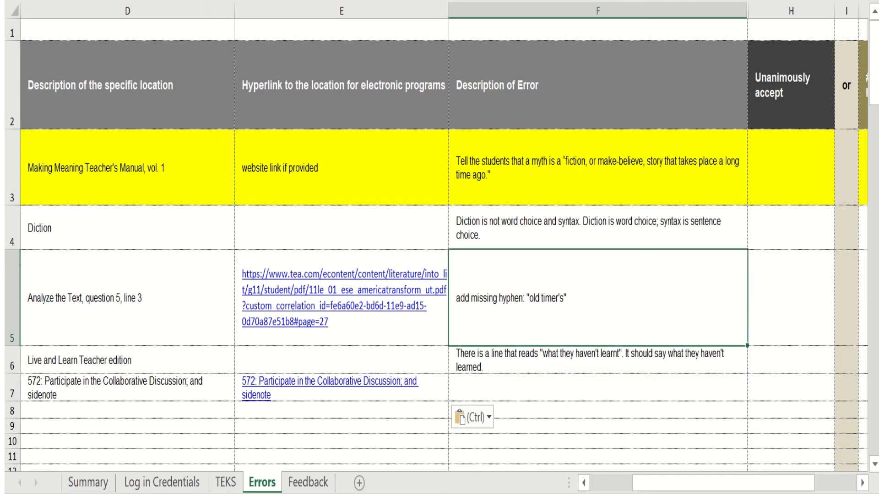
key(Down)
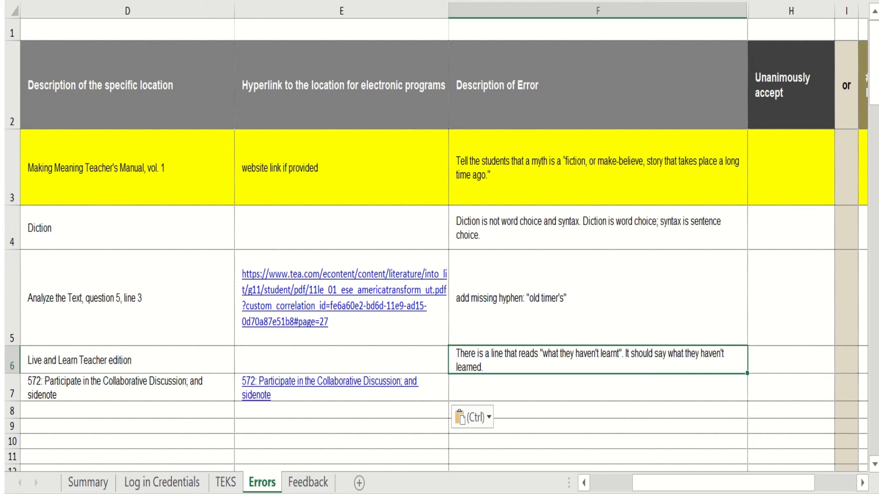
- Try a unanimous Accept vote for the error in row 6 and clear it again
click(791, 360)
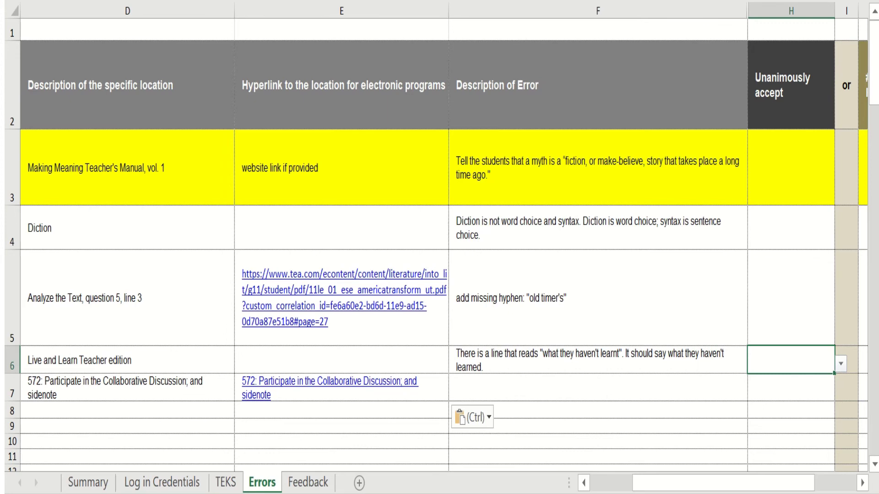
key(alt+Down)
key(Return)
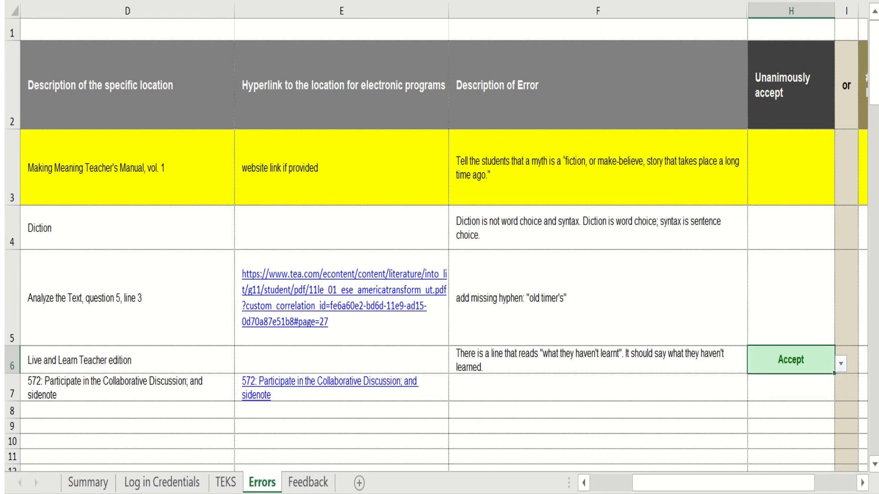
key(Delete)
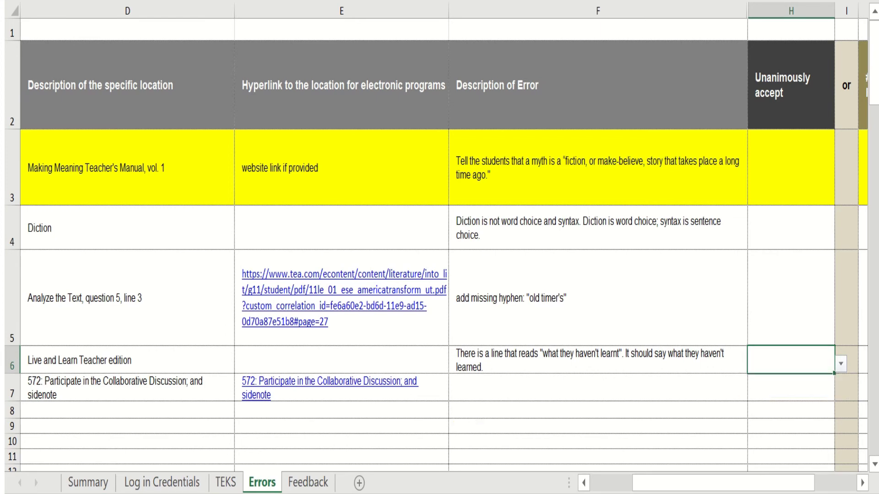
- Record individual votes on the row 6 error for reviewers #1 to #3, with Accept for #1 and Reject for #2
scroll(439, 247, right, 4)
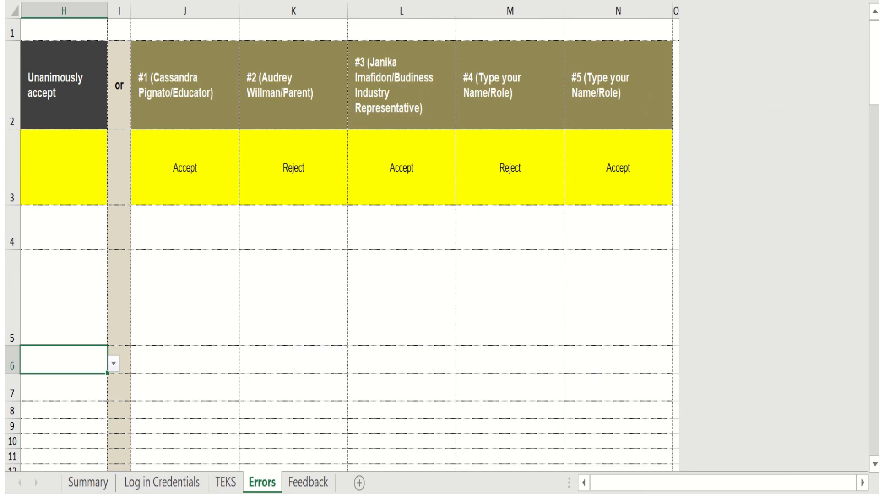
click(185, 360)
click(245, 364)
click(142, 380)
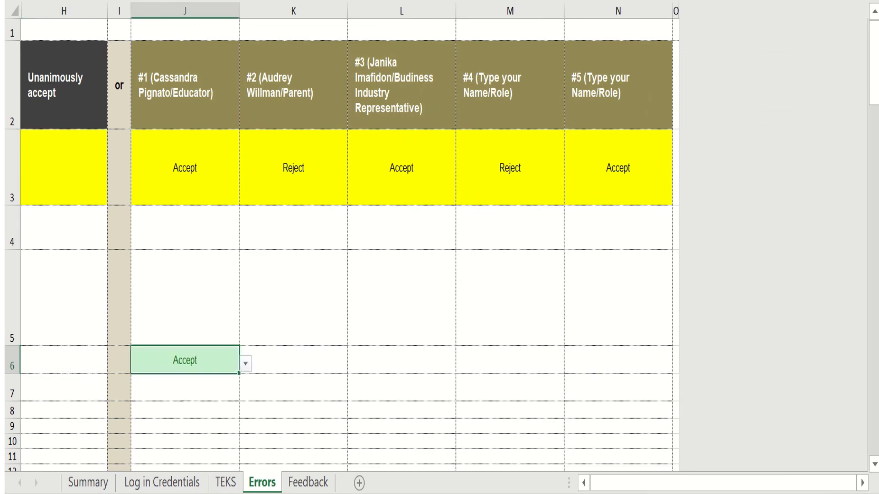
click(293, 360)
click(353, 364)
click(249, 393)
click(401, 360)
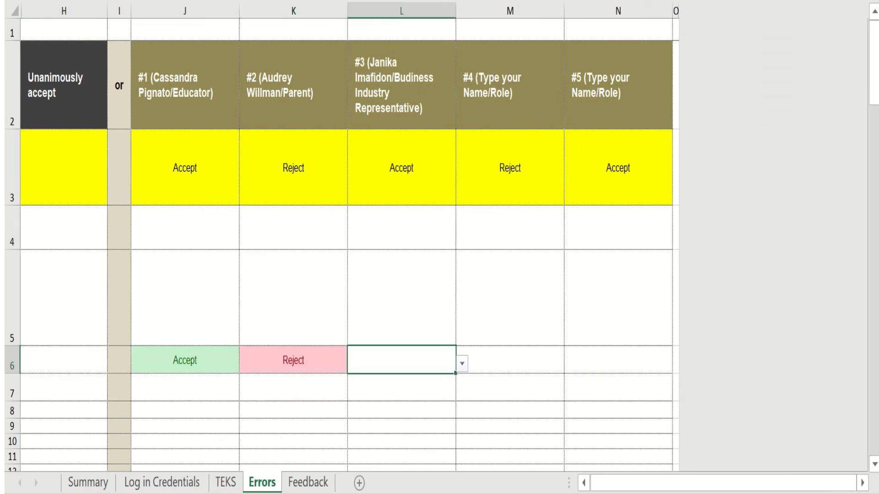
click(461, 364)
click(362, 380)
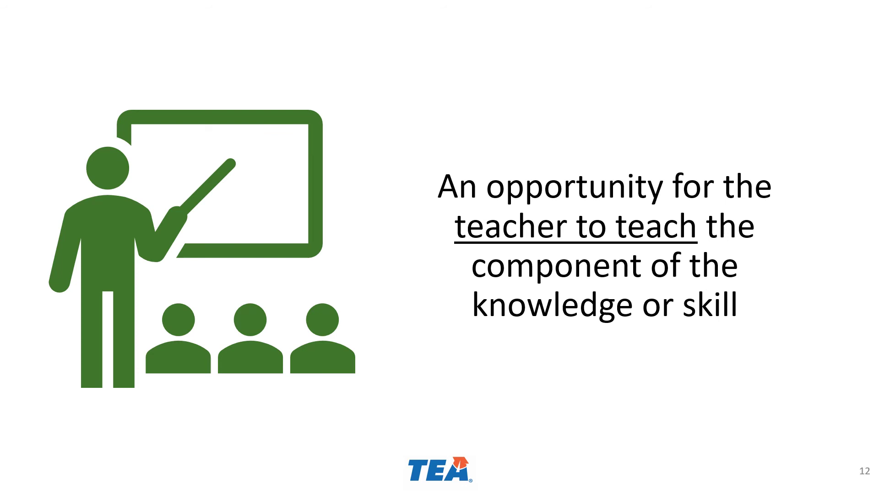
key(Right)
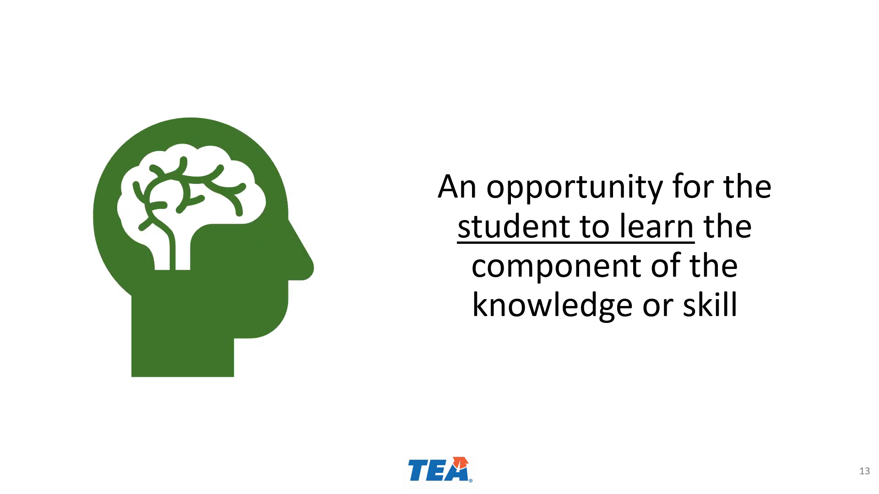